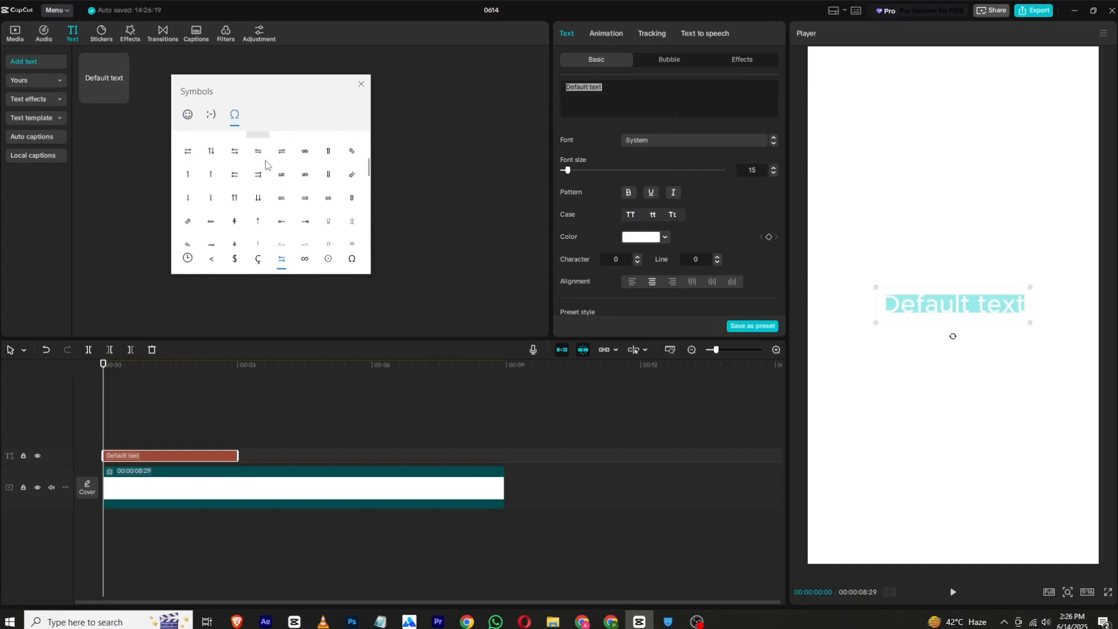
- Replace the default text with a solid black square symbol and close the symbol picker
{"action": "scroll", "coordinate": [266, 167], "scroll_direction": "down", "scroll_amount": 8}
{"action": "left_click", "coordinate": [305, 173]}
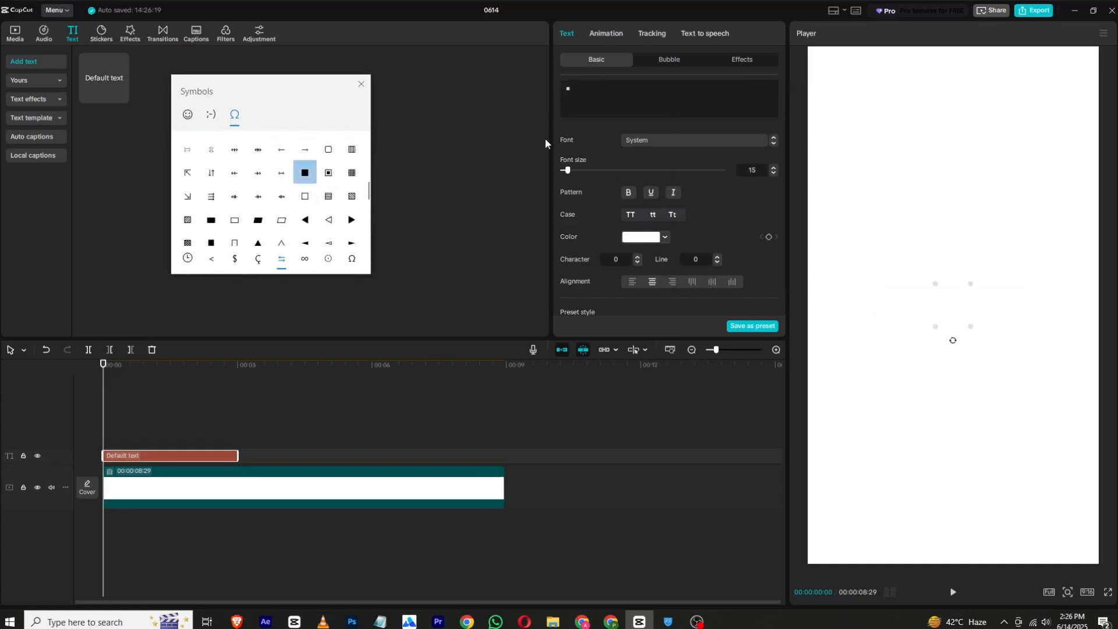
{"action": "left_click", "coordinate": [633, 249]}
- Colour the square symbol blue (0090FF) and set its font size to 165
{"action": "left_click", "coordinate": [639, 237]}
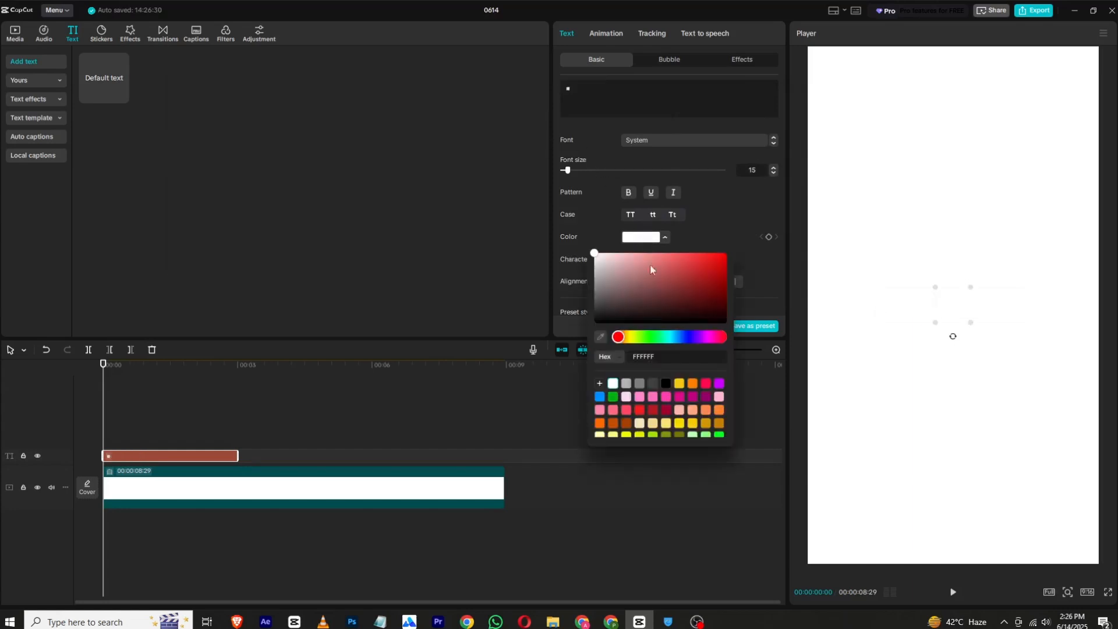
{"action": "left_click", "coordinate": [613, 398]}
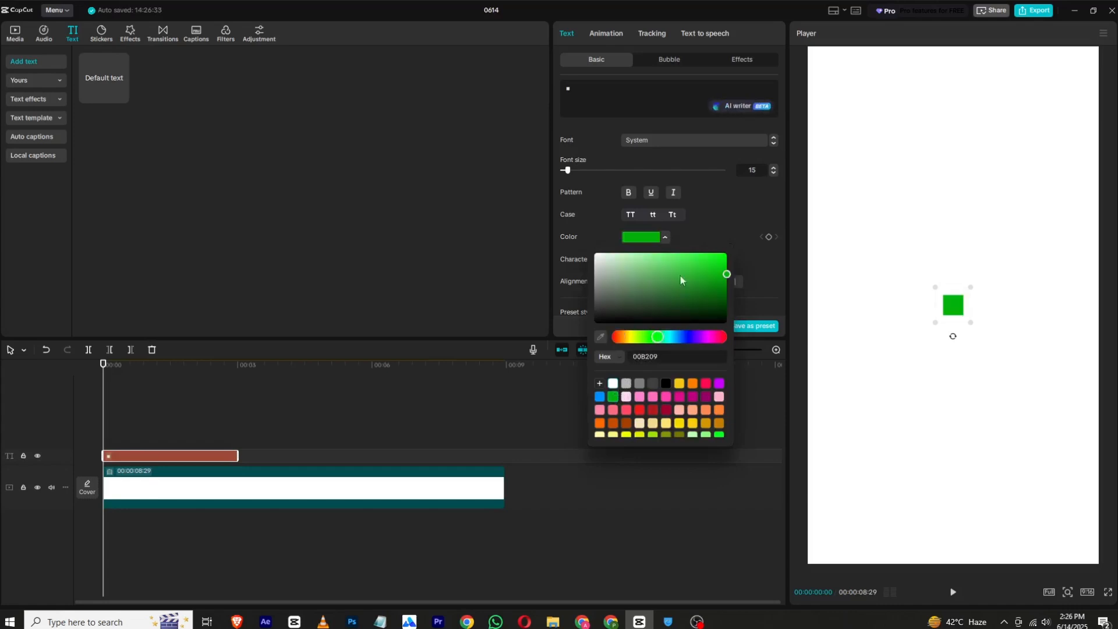
{"action": "left_click", "coordinate": [599, 397]}
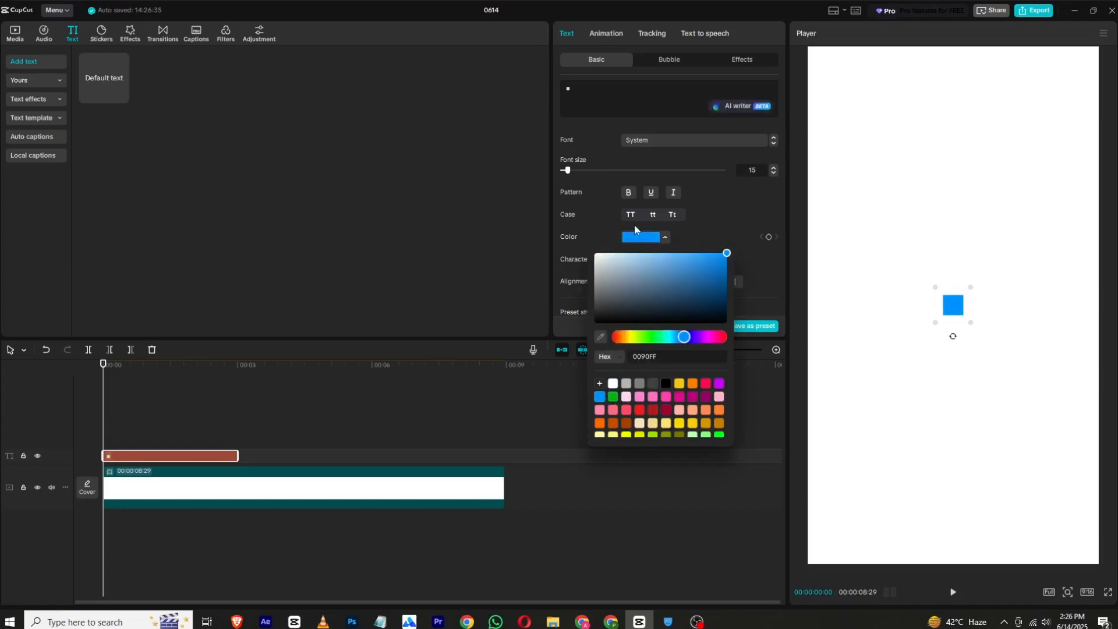
{"action": "left_click_drag", "start_coordinate": [575, 168], "coordinate": [650, 169]}
{"action": "mouse_move", "coordinate": [955, 248]}
{"action": "left_mouse_down"}
{"action": "mouse_move", "coordinate": [956, 267]}
{"action": "mouse_move", "coordinate": [957, 257]}
{"action": "left_mouse_up"}
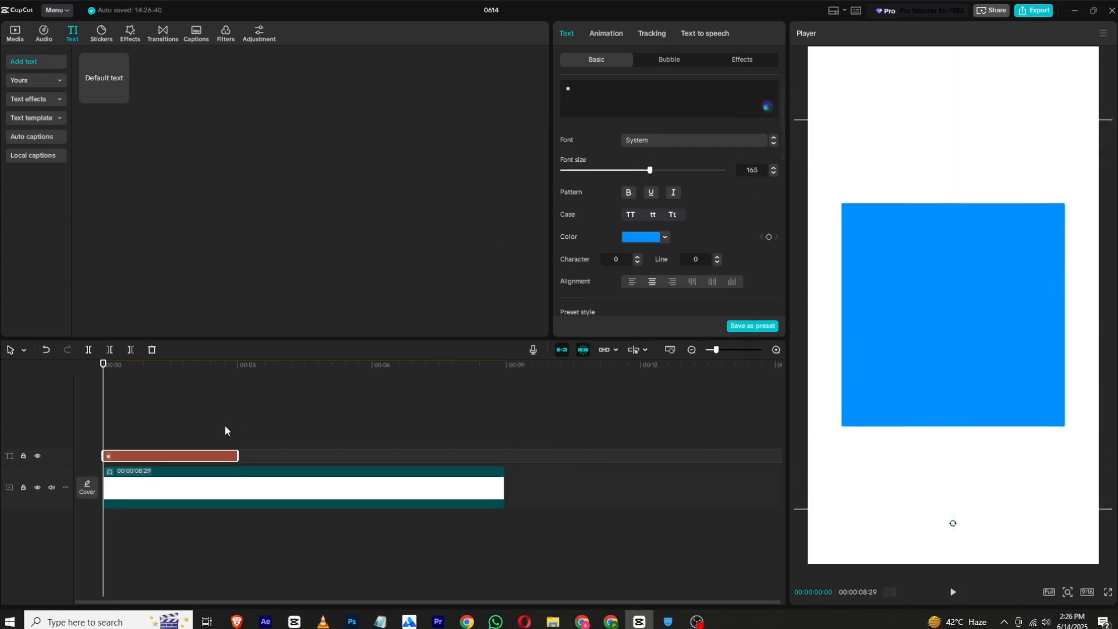
- Extend the square's text clip to the end of the white background clip and convert it into a compound clip
{"action": "left_click_drag", "start_coordinate": [237, 458], "coordinate": [501, 467]}
{"action": "right_click", "coordinate": [473, 454]}
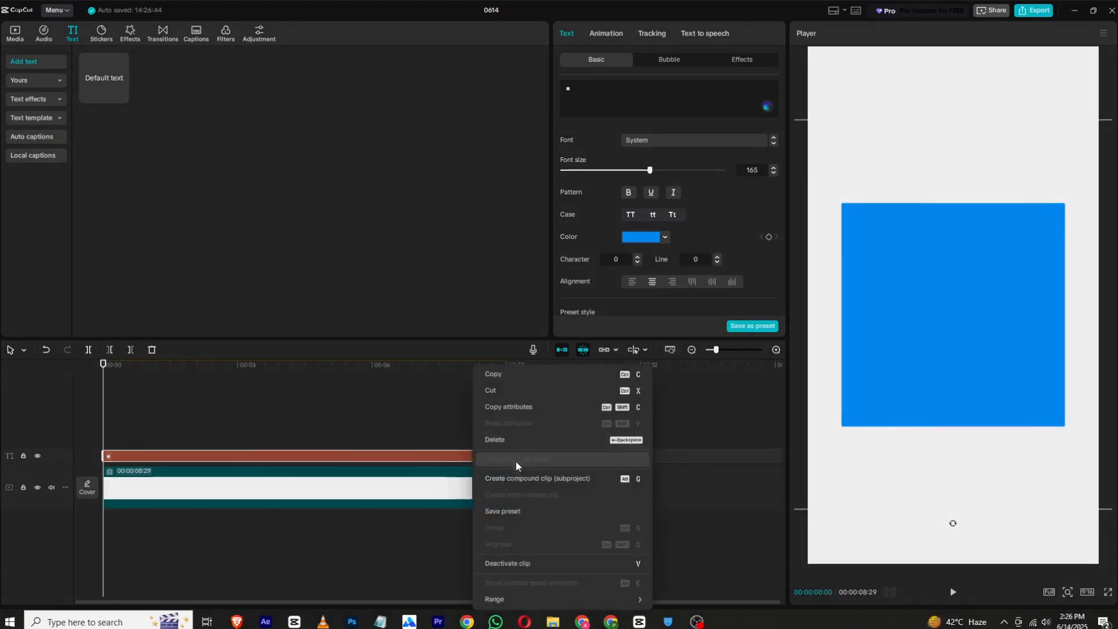
{"action": "left_click", "coordinate": [521, 479]}
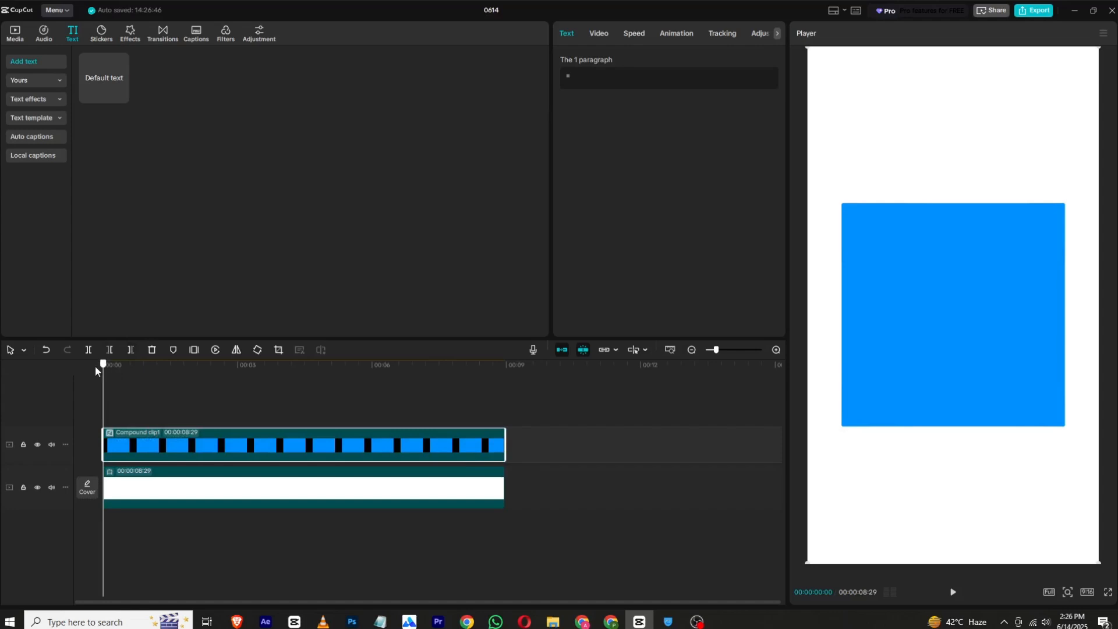
- Add a Filmstrip mask to the compound clip, narrowed to a thin horizontal line and keyframed at 00:00:00:00
{"action": "left_click", "coordinate": [600, 34]}
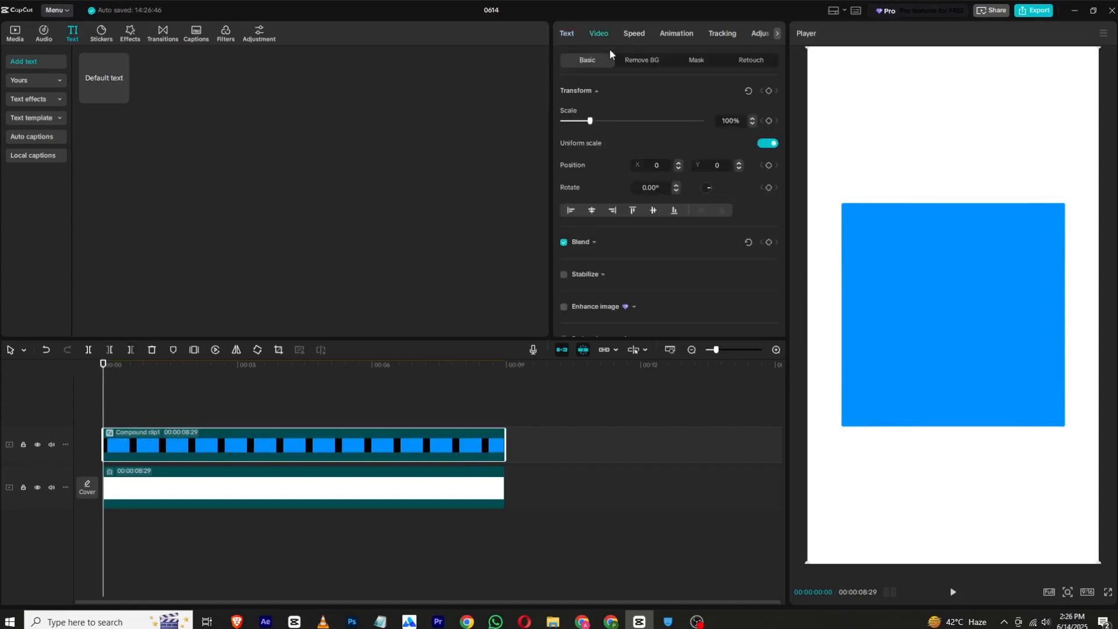
{"action": "left_click", "coordinate": [690, 64]}
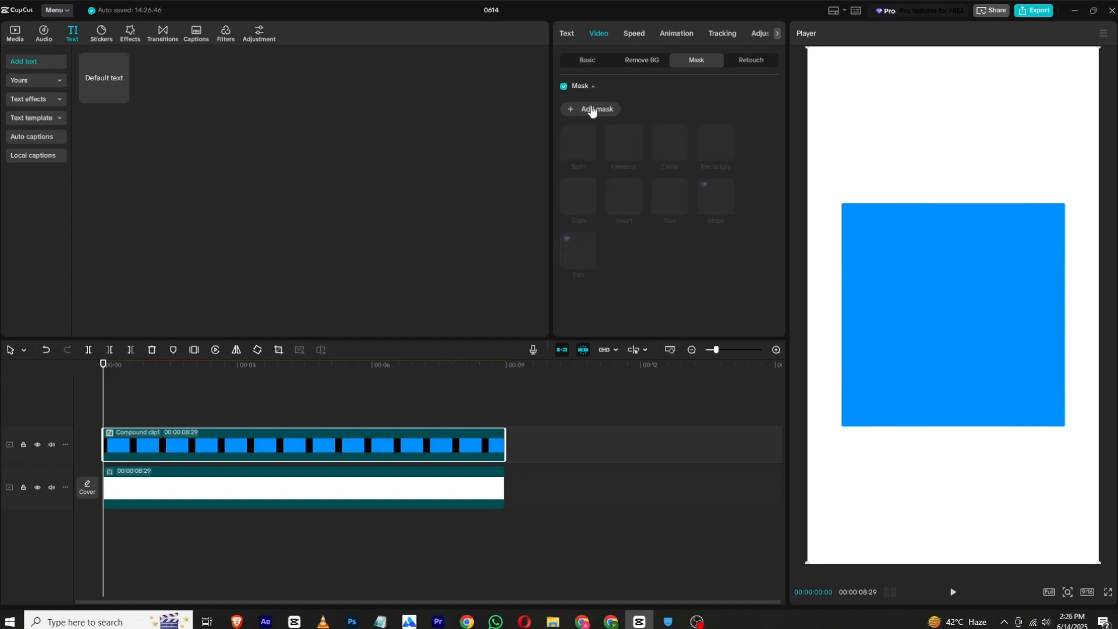
{"action": "left_click", "coordinate": [589, 109]}
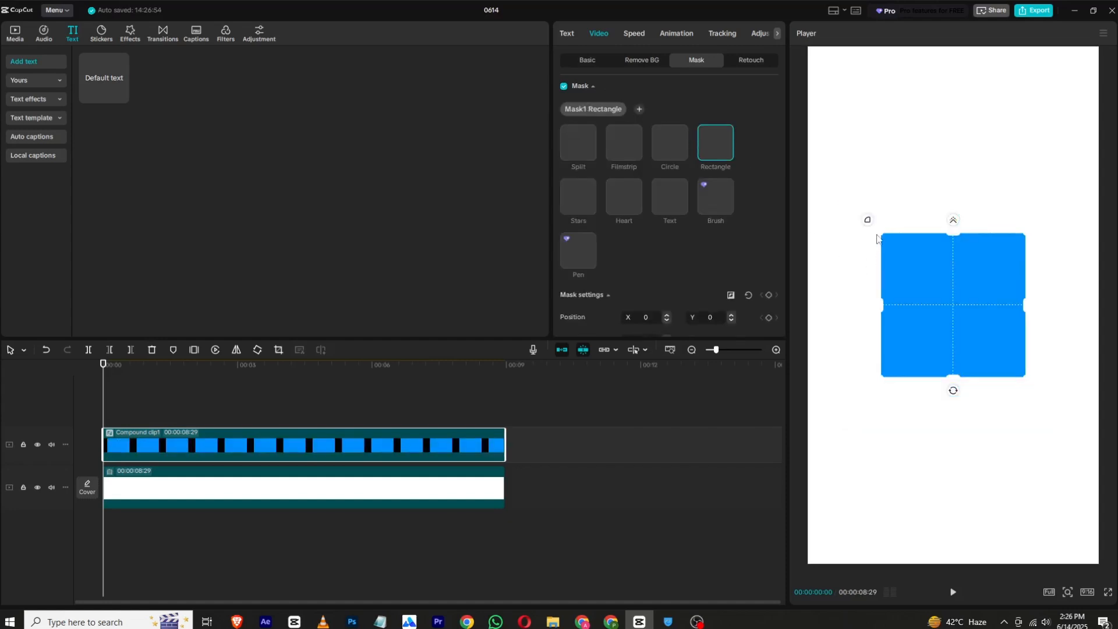
{"action": "mouse_move", "coordinate": [882, 233]}
{"action": "left_mouse_down"}
{"action": "mouse_move", "coordinate": [862, 226]}
{"action": "mouse_move", "coordinate": [890, 236]}
{"action": "left_mouse_up"}
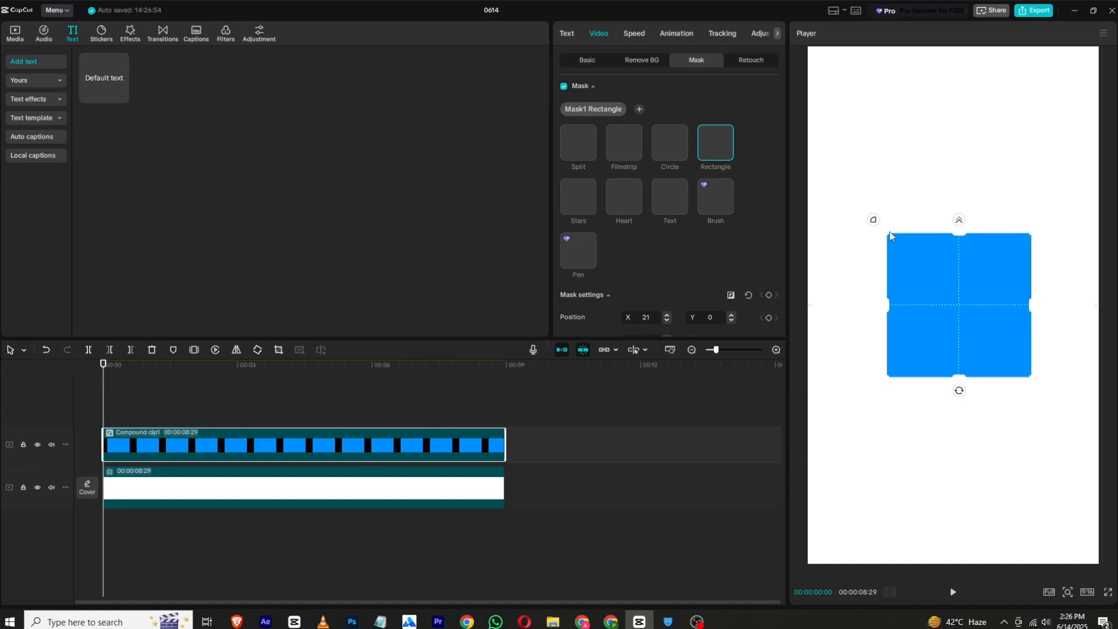
{"action": "left_click", "coordinate": [624, 152]}
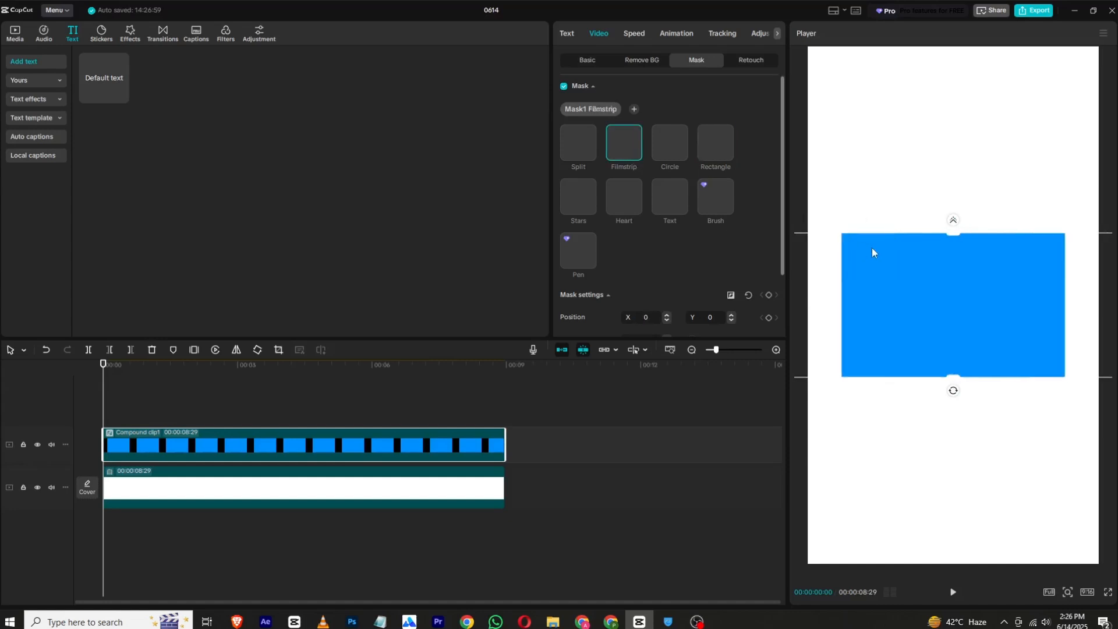
{"action": "left_click_drag", "start_coordinate": [950, 235], "coordinate": [965, 306]}
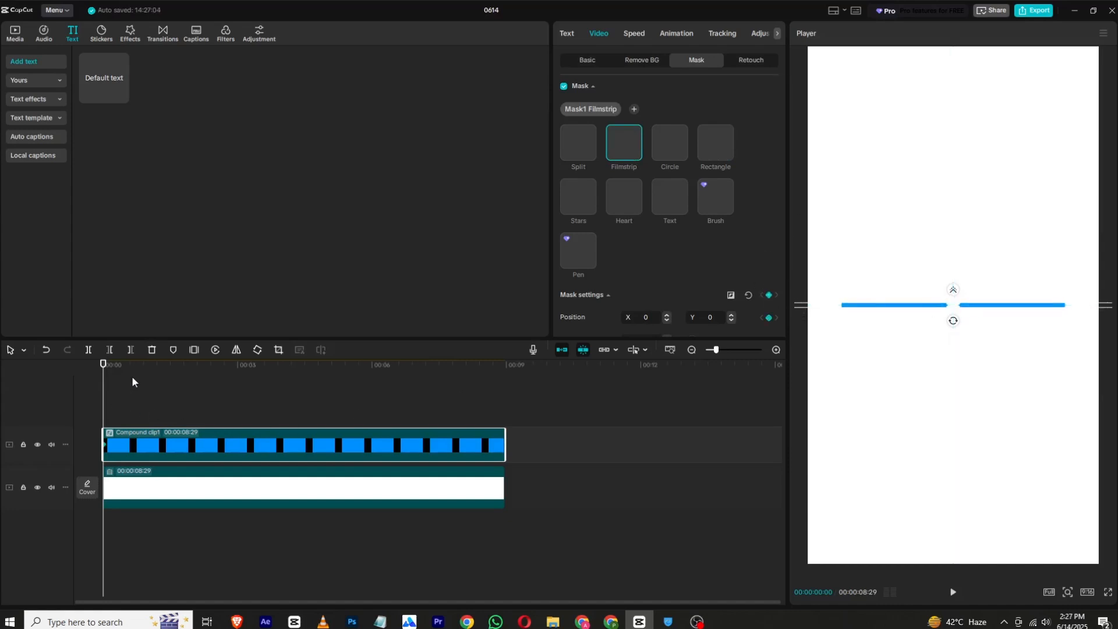
- At 00:00:02:09, widen the filmstrip mask vertically until it exposes nearly the full blue square
{"action": "left_click", "coordinate": [179, 366]}
{"action": "left_click_drag", "start_coordinate": [196, 370], "coordinate": [206, 372]}
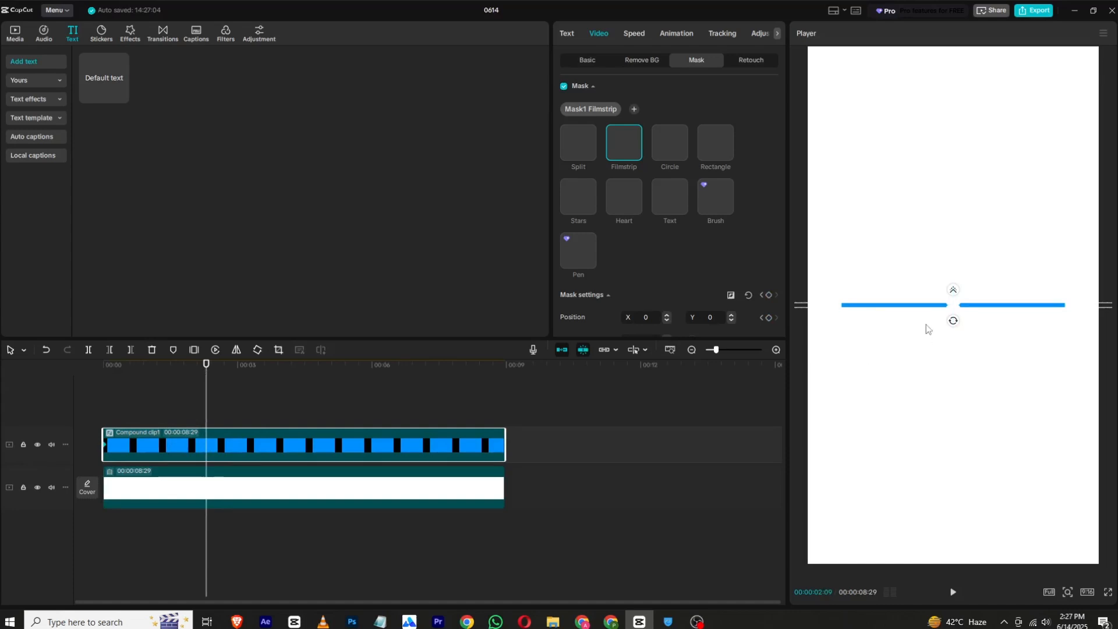
{"action": "left_click_drag", "start_coordinate": [951, 315], "coordinate": [956, 409]}
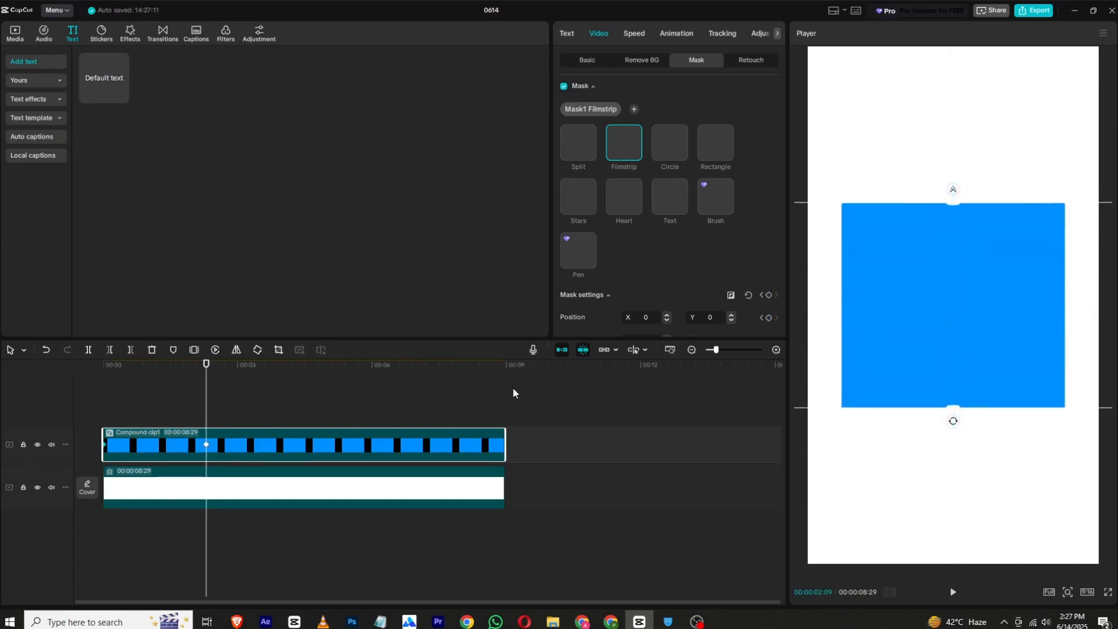
- Collapse the filmstrip mask completely at the start of the clip and preview the opening animation
{"action": "left_click_drag", "start_coordinate": [129, 370], "coordinate": [19, 372]}
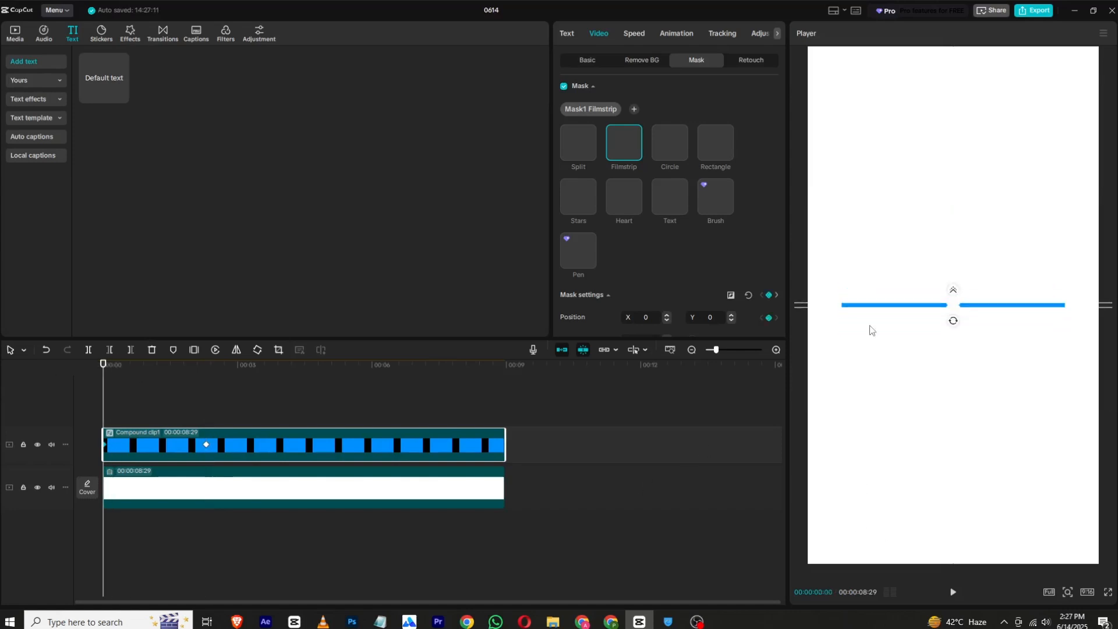
{"action": "left_click_drag", "start_coordinate": [931, 309], "coordinate": [951, 308]}
{"action": "key", "text": "ctrl+z"}
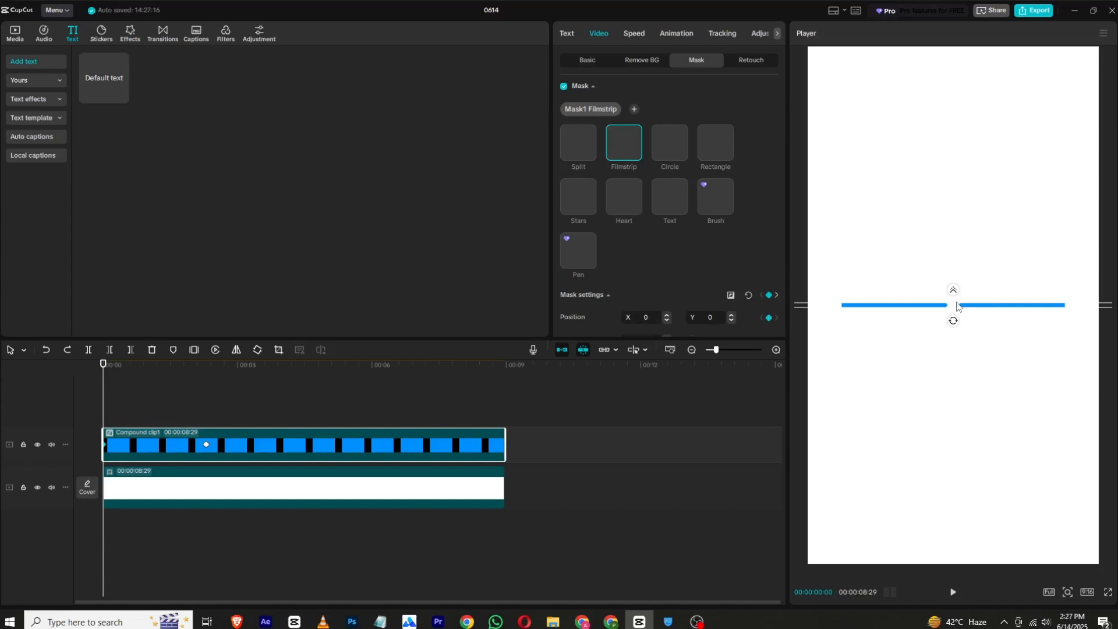
{"action": "left_click_drag", "start_coordinate": [951, 304], "coordinate": [953, 312]}
{"action": "left_click", "coordinate": [952, 592]}
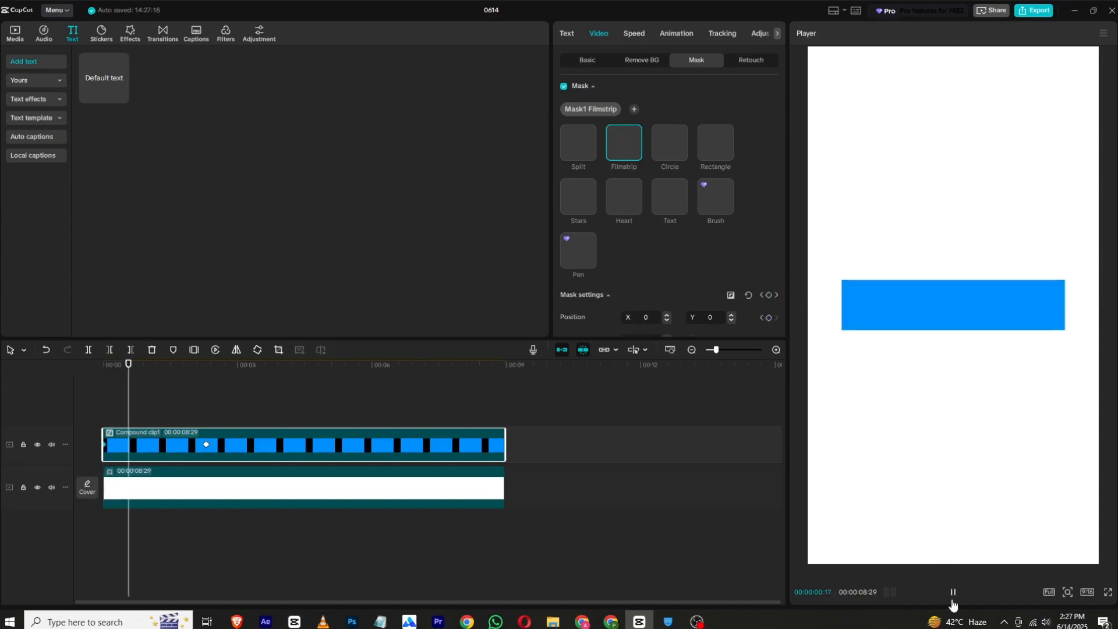
{"action": "left_click", "coordinate": [953, 592]}
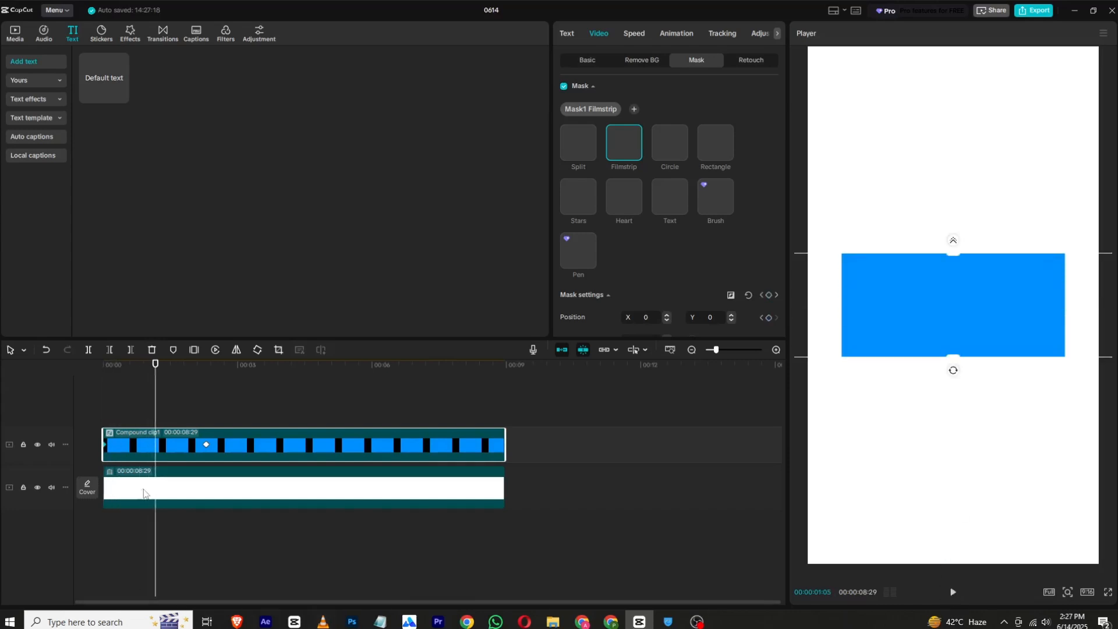
- Apply a preset curve to the compound clip's second mask keyframe, preview it and return the playhead to the start
{"action": "right_click", "coordinate": [206, 445]}
{"action": "left_click", "coordinate": [227, 521]}
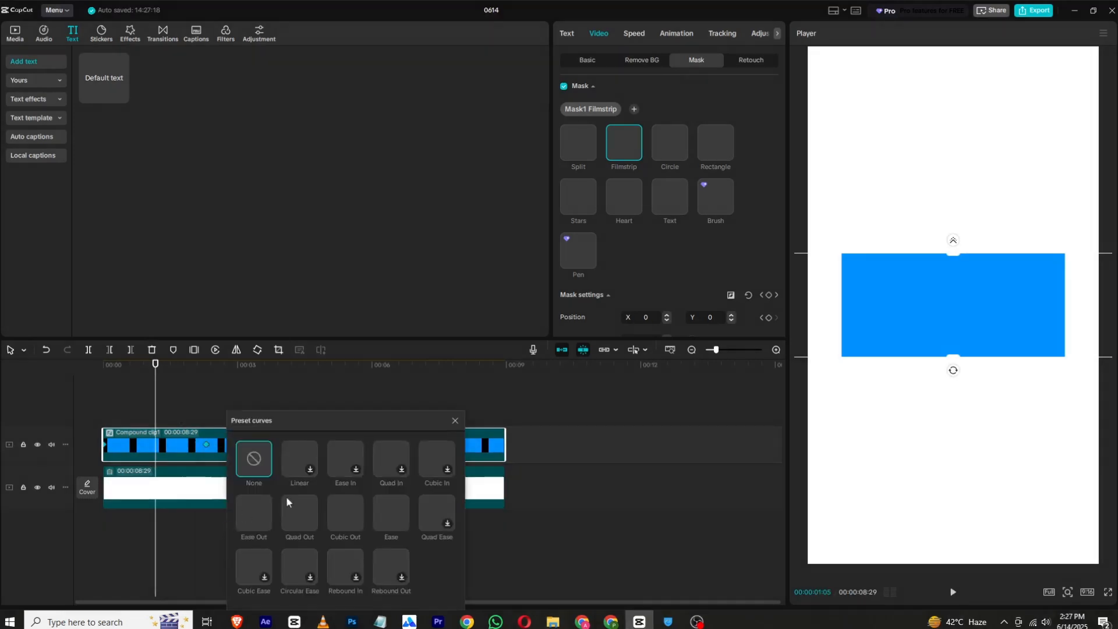
{"action": "left_click", "coordinate": [454, 422]}
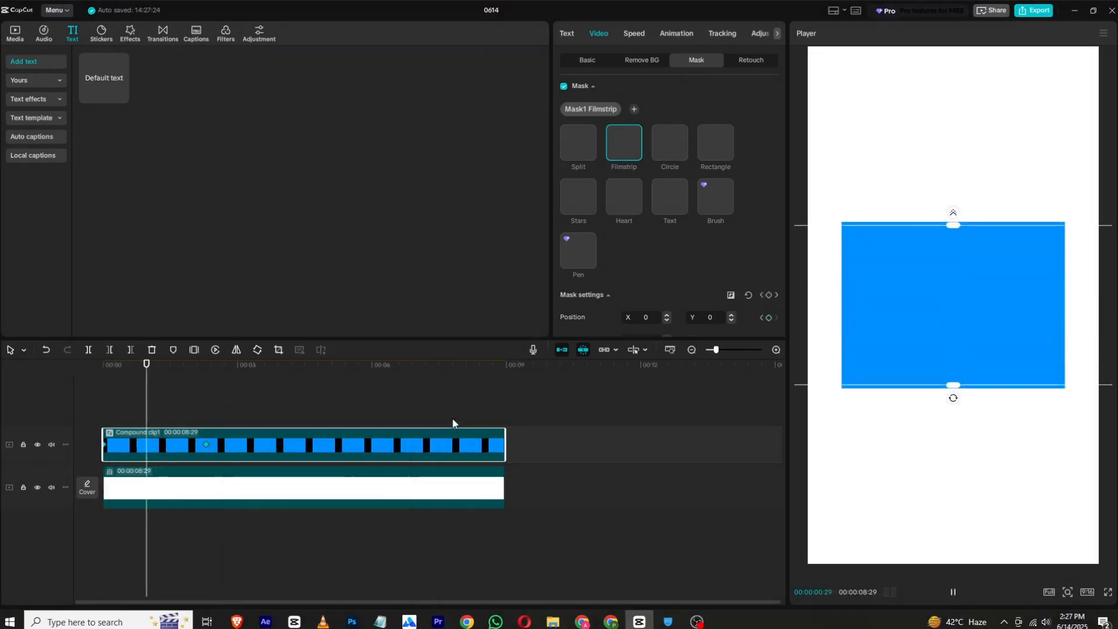
{"action": "key", "text": "space"}
{"action": "left_click_drag", "start_coordinate": [193, 367], "coordinate": [93, 381]}
- Place the photo of the seated man in sunglasses above the compound clip at 00:00:00:17 and auto-remove its background
{"action": "left_click", "coordinate": [14, 33]}
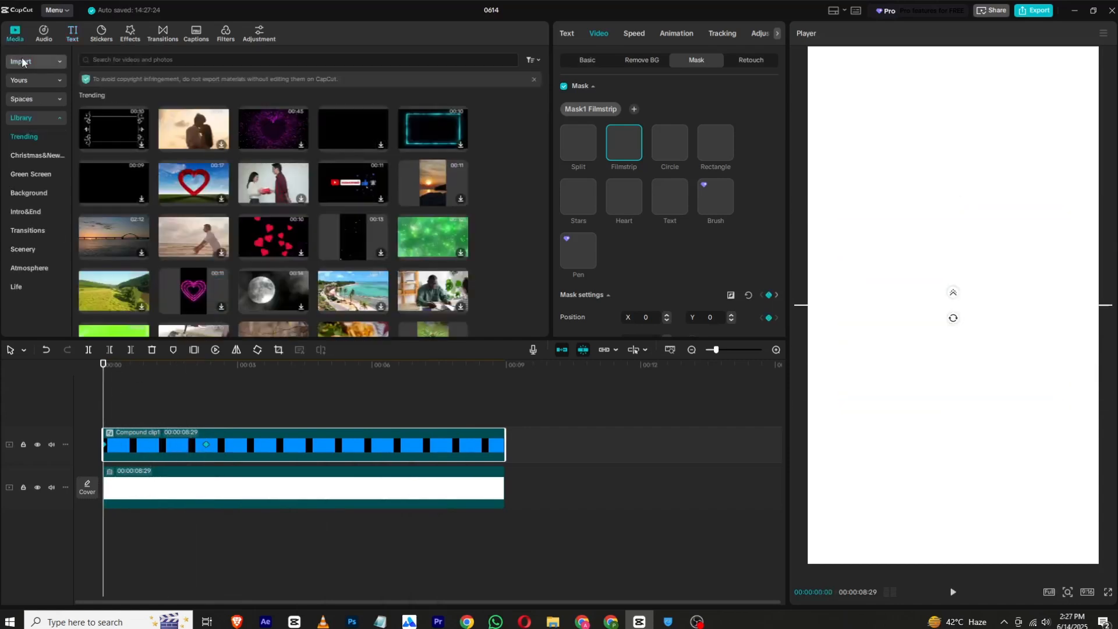
{"action": "left_click_drag", "start_coordinate": [194, 111], "coordinate": [148, 420]}
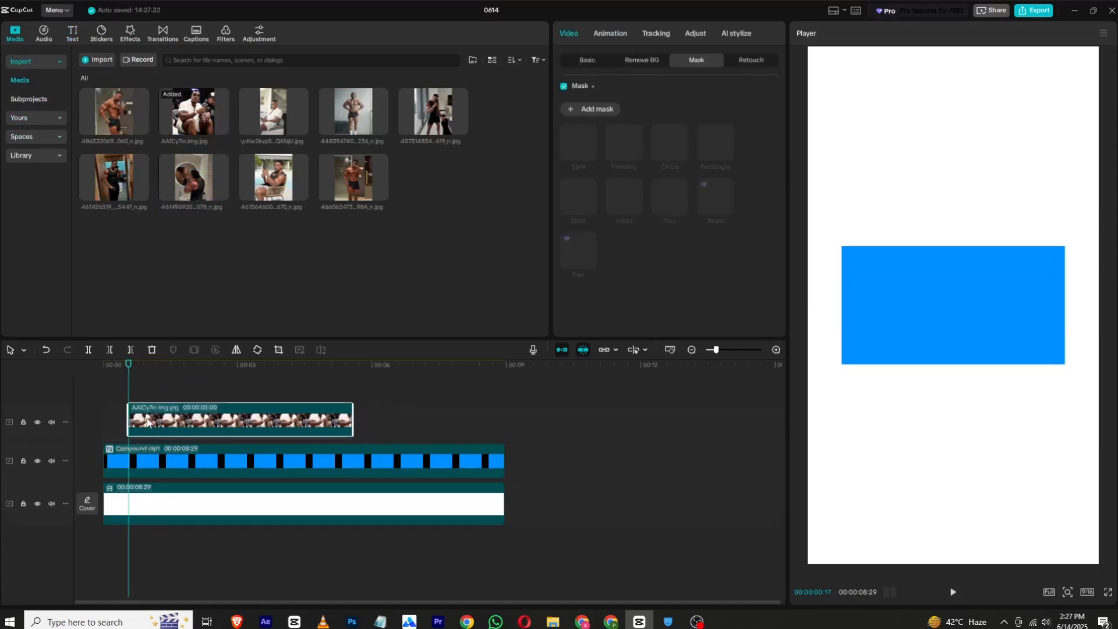
{"action": "left_click", "coordinate": [586, 61]}
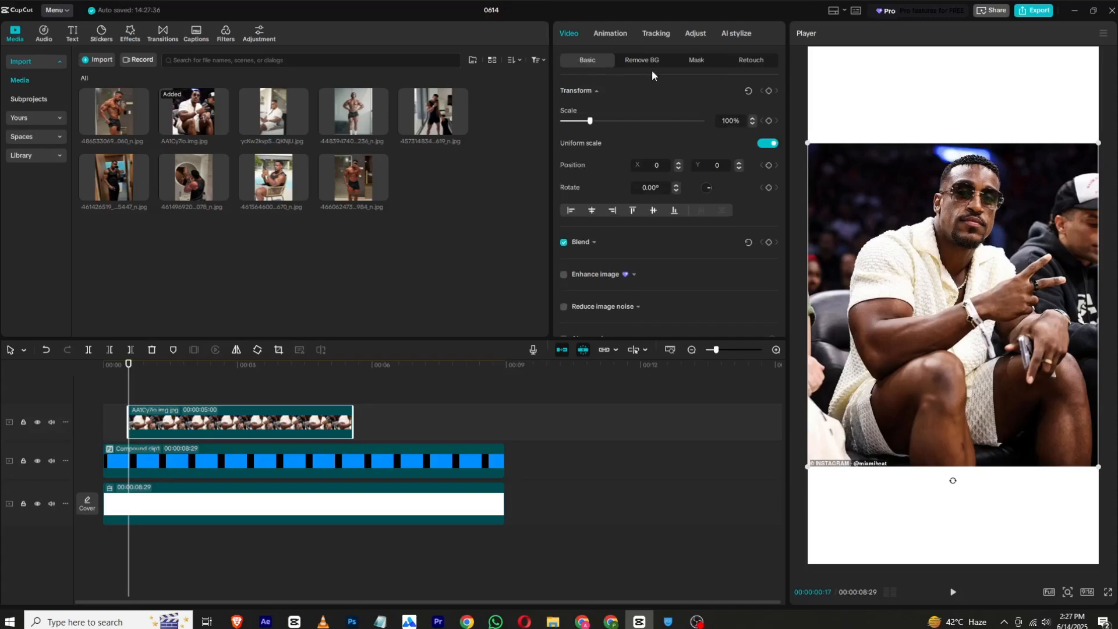
{"action": "left_click", "coordinate": [642, 62]}
{"action": "left_click", "coordinate": [563, 92]}
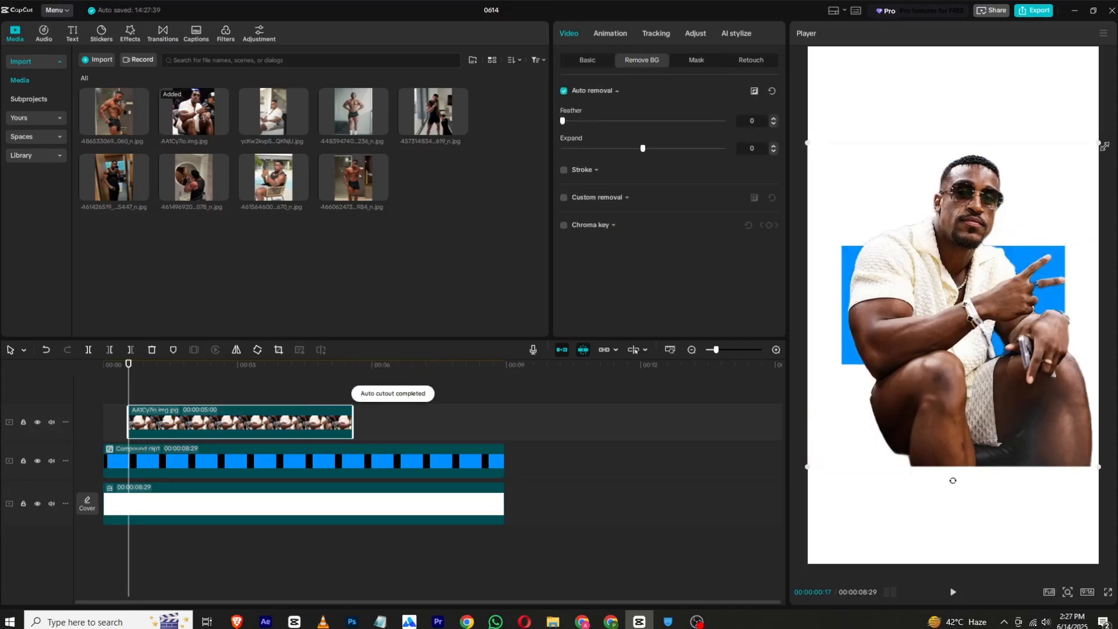
- Crop away the lower part of the photo just below the man's hands
{"action": "left_click", "coordinate": [283, 349]}
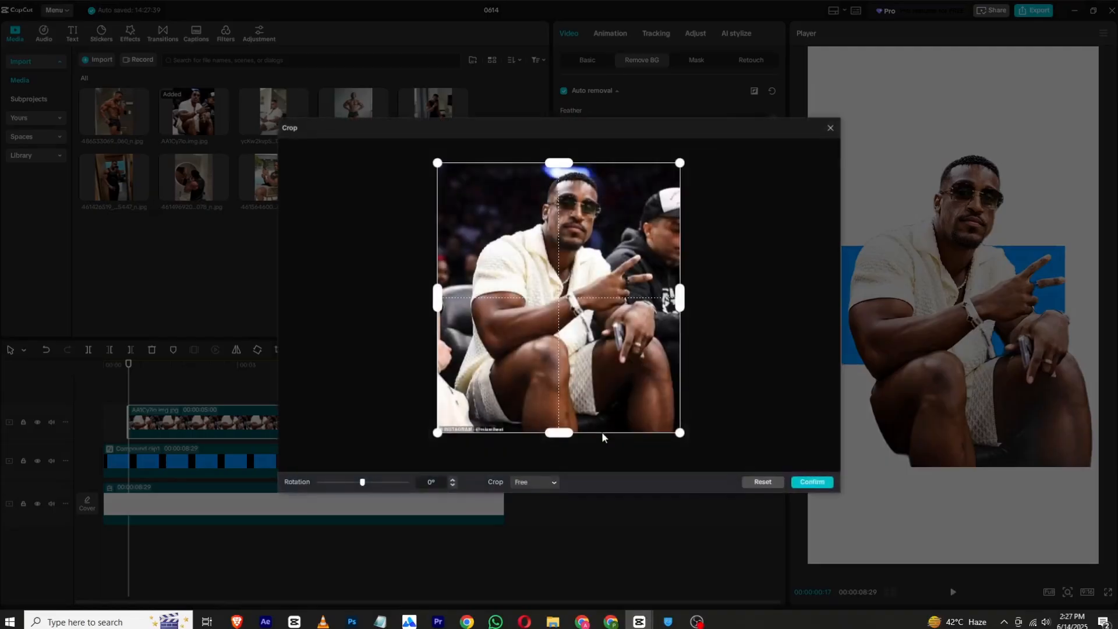
{"action": "left_click_drag", "start_coordinate": [566, 430], "coordinate": [565, 348]}
{"action": "left_click", "coordinate": [813, 483]}
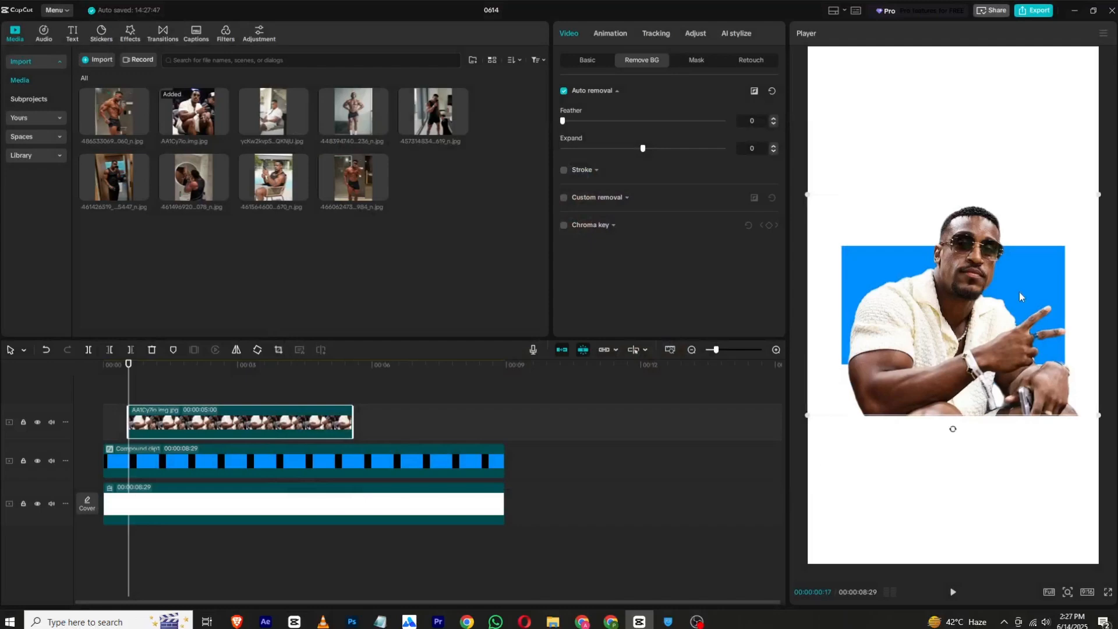
- Scale and position the cutout so it fills the blue square, with its cropped bottom edge aligned to the square's lower edge
{"action": "left_click_drag", "start_coordinate": [1099, 194], "coordinate": [1019, 238]}
{"action": "left_click_drag", "start_coordinate": [980, 303], "coordinate": [990, 290]}
{"action": "left_click_drag", "start_coordinate": [158, 381], "coordinate": [188, 381]}
{"action": "left_click_drag", "start_coordinate": [864, 365], "coordinate": [804, 450]}
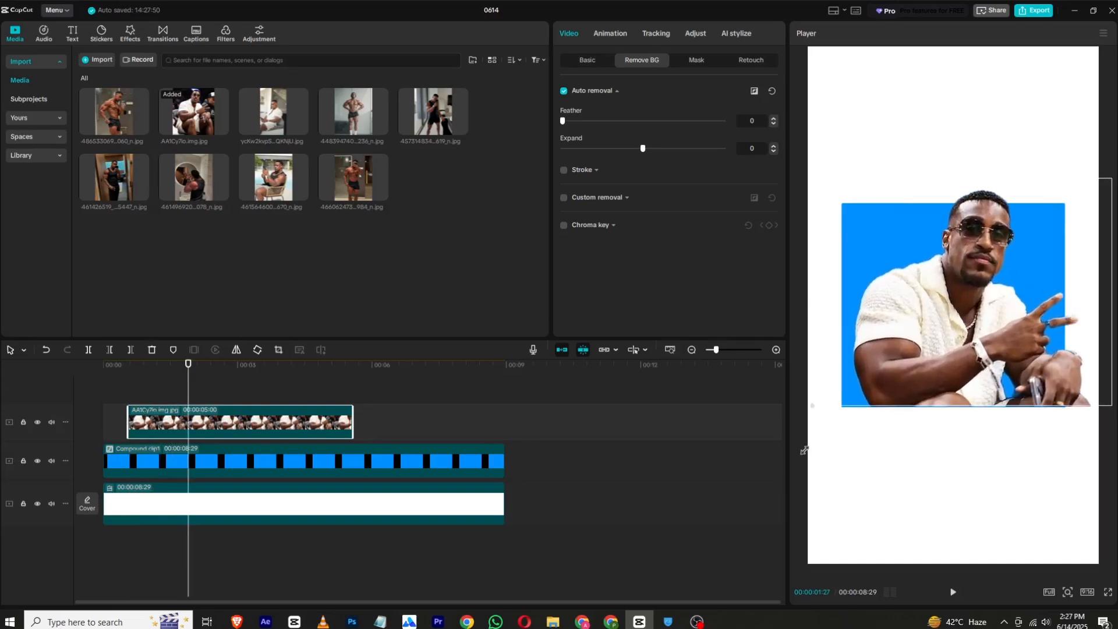
{"action": "left_click_drag", "start_coordinate": [1064, 375], "coordinate": [1048, 375]}
- Add a Split mask to the photo clip with the playhead at 00:00:00:17
{"action": "left_click", "coordinate": [208, 466]}
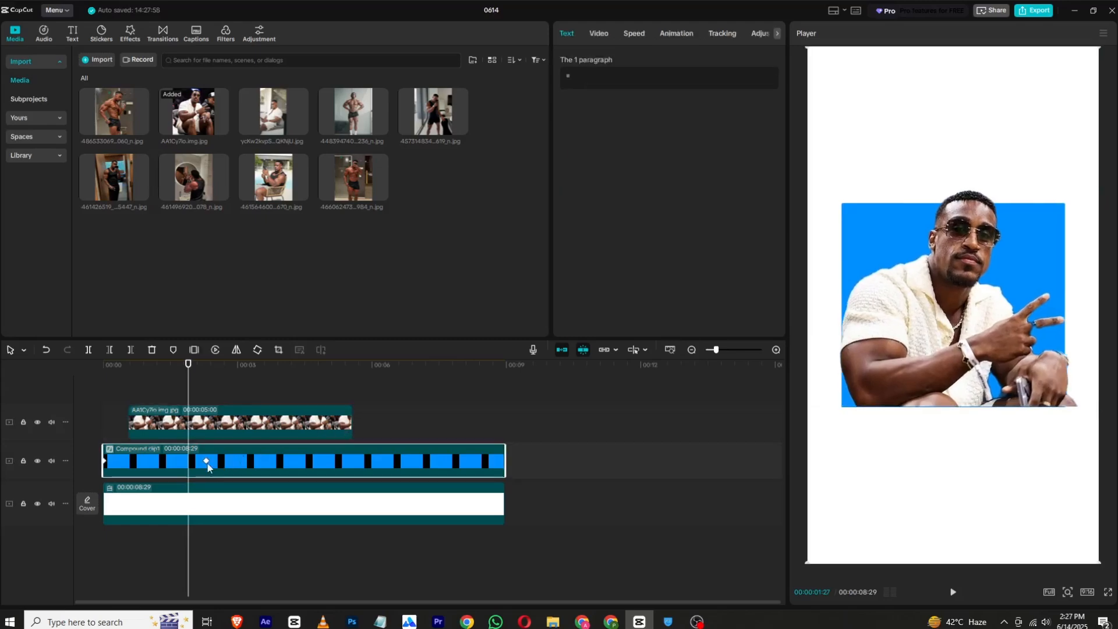
{"action": "left_click_drag", "start_coordinate": [189, 379], "coordinate": [129, 384]}
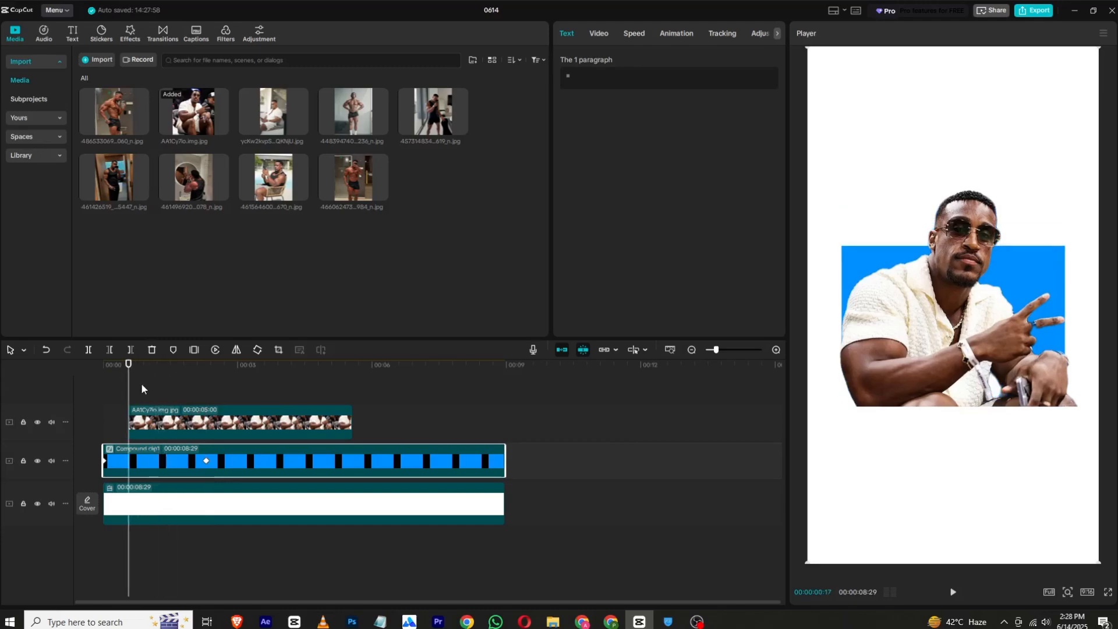
{"action": "left_click", "coordinate": [155, 429]}
{"action": "left_click", "coordinate": [693, 61]}
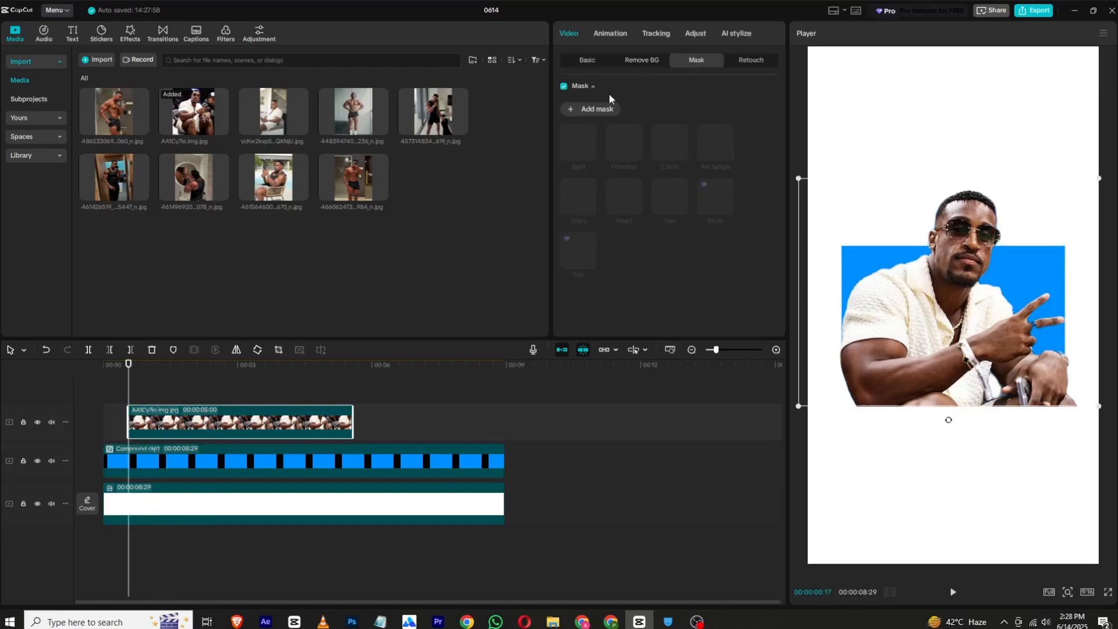
{"action": "left_click", "coordinate": [597, 110]}
{"action": "left_click", "coordinate": [579, 142]}
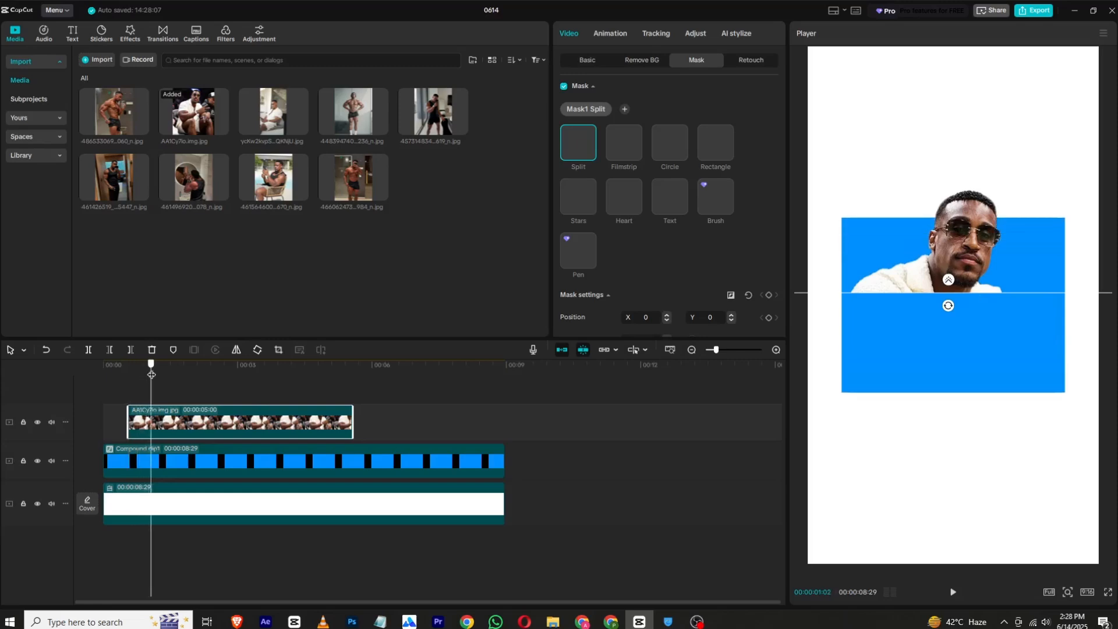
- Keyframe the Split mask at 00:00:00:17 and lower the mask to Y -240 at 00:00:01:02
{"action": "left_click", "coordinate": [769, 294]}
{"action": "left_click", "coordinate": [151, 366]}
{"action": "left_click_drag", "start_coordinate": [995, 308], "coordinate": [859, 425]}
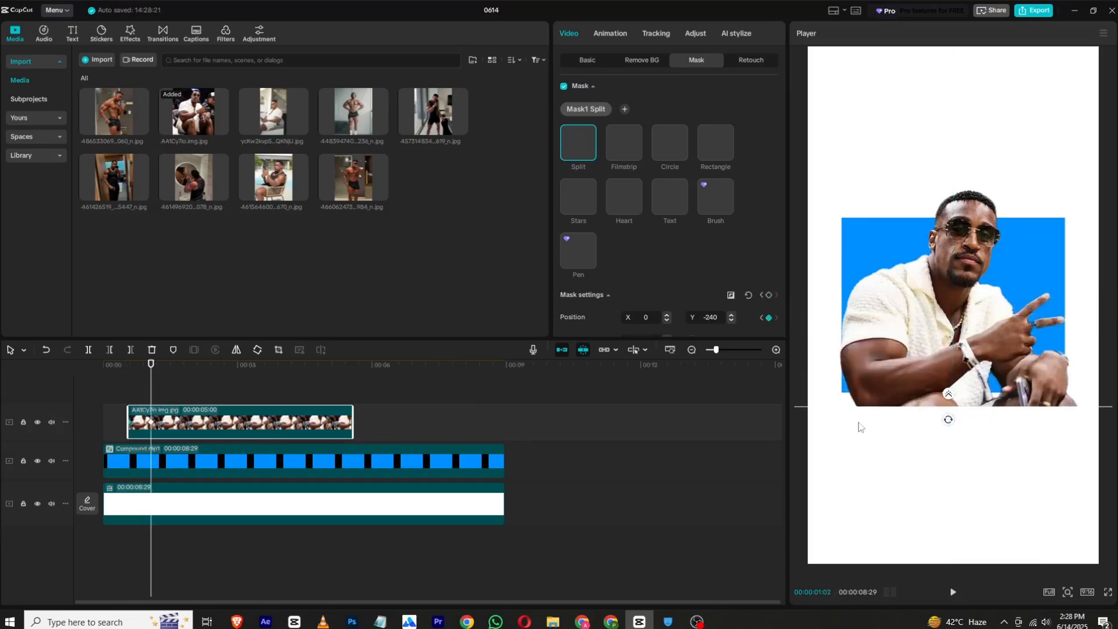
- Delay the photo's second mask keyframe with a preset curve applied, and return the playhead to the start
{"action": "left_click", "coordinate": [222, 466]}
{"action": "left_click", "coordinate": [152, 418]}
{"action": "left_click_drag", "start_coordinate": [138, 366], "coordinate": [35, 370]}
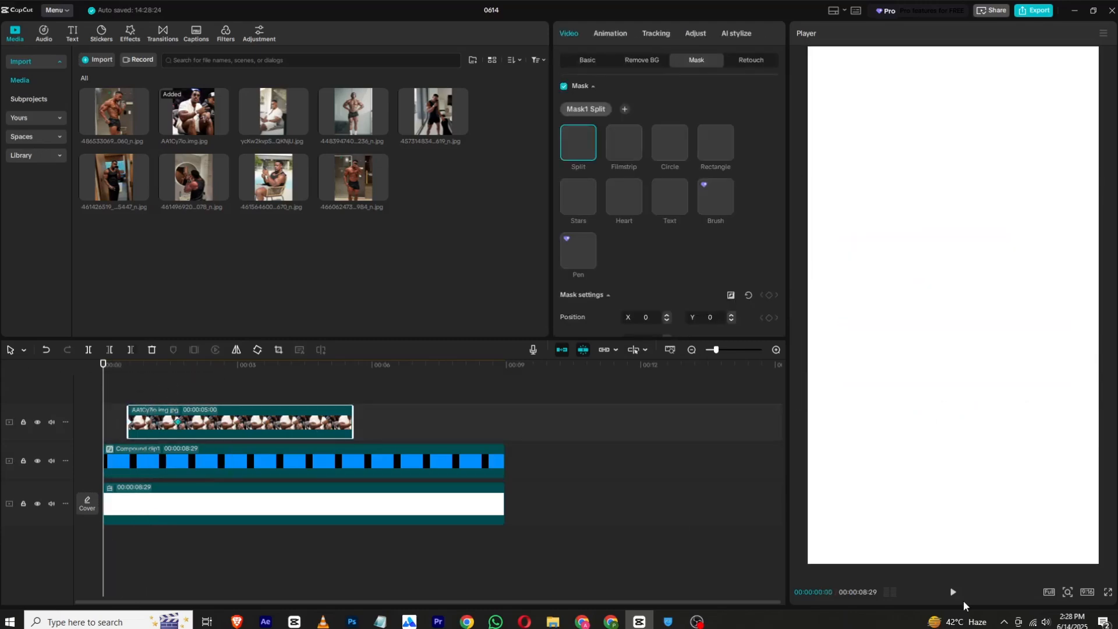
- Preview the reveal, and apply the Cubic Out preset curve to the photo clip's second mask keyframe
{"action": "left_click", "coordinate": [952, 594]}
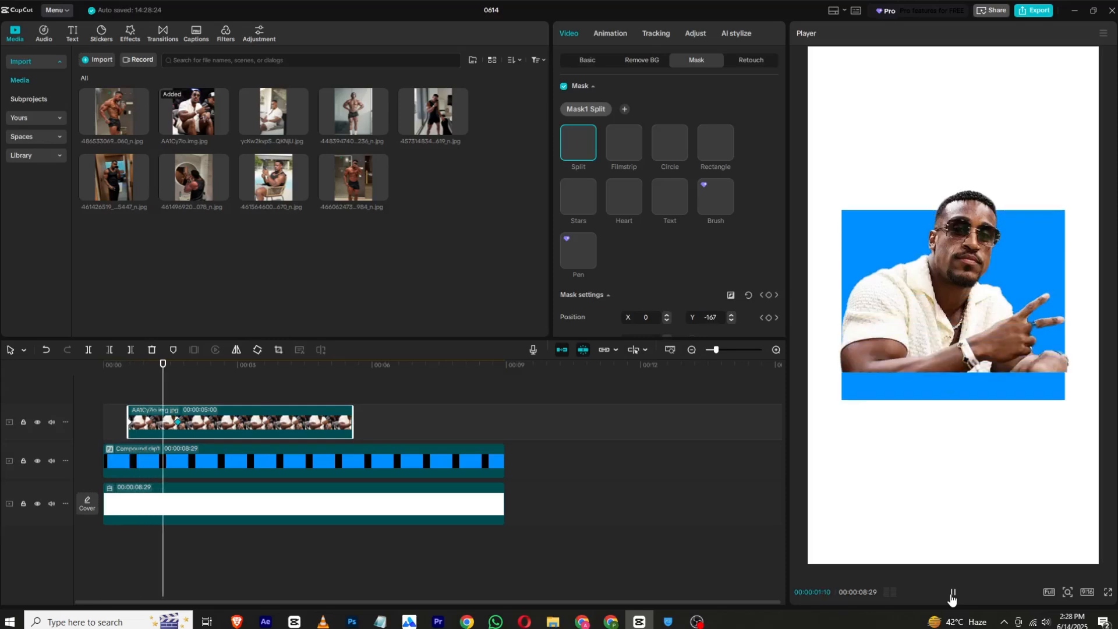
{"action": "left_click", "coordinate": [951, 592]}
{"action": "right_click", "coordinate": [173, 423]}
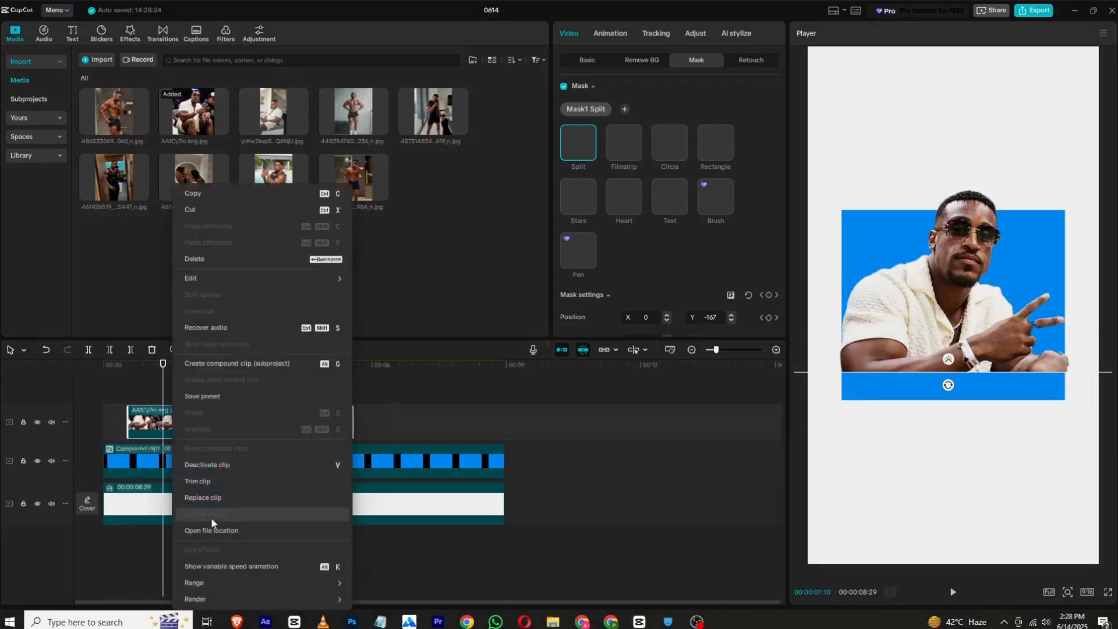
{"action": "left_click", "coordinate": [170, 423]}
{"action": "right_click", "coordinate": [178, 424]}
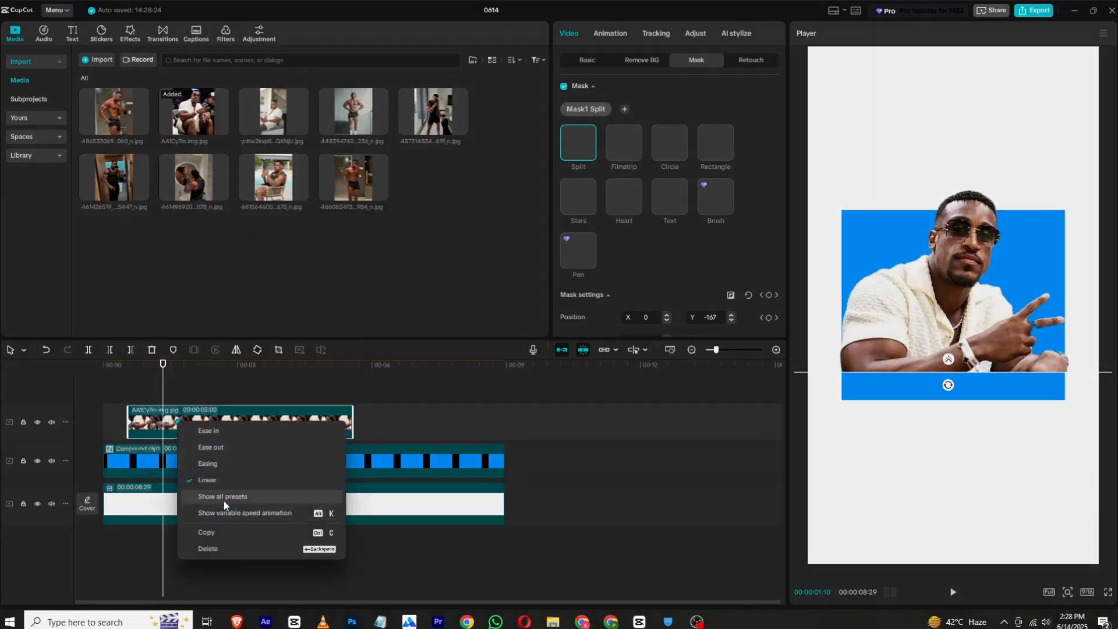
{"action": "left_click", "coordinate": [223, 497]}
{"action": "left_click", "coordinate": [354, 511]}
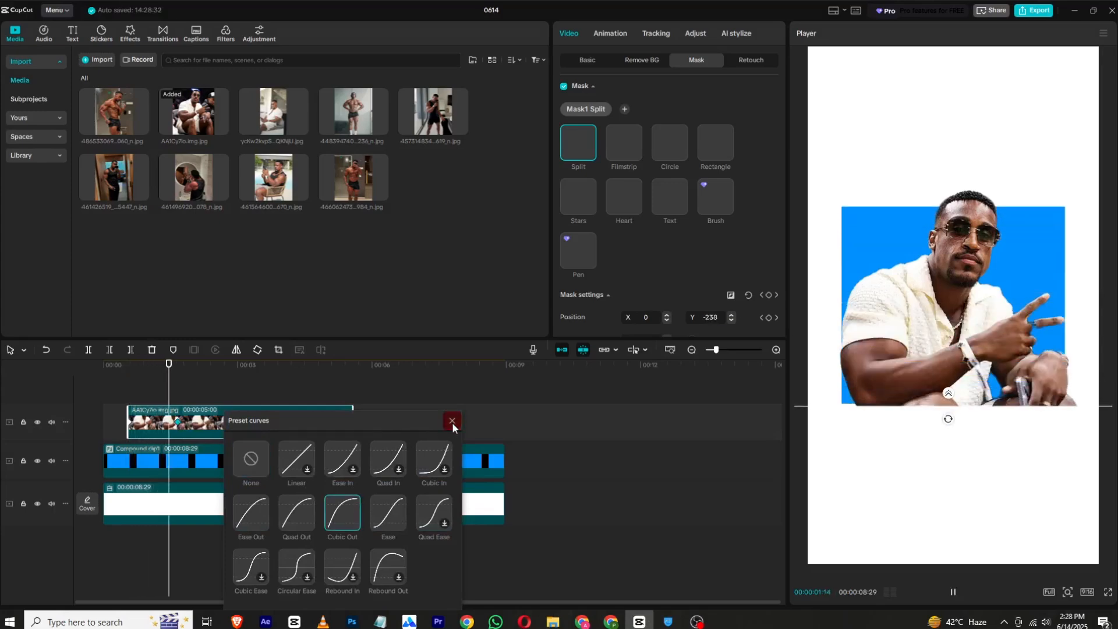
{"action": "left_click", "coordinate": [451, 420]}
- Set the Split mask's feather to 47 at the 00:00:01:20 keyframe and check the softened edge slightly earlier
{"action": "scroll", "coordinate": [635, 213], "scroll_direction": "down", "scroll_amount": 2}
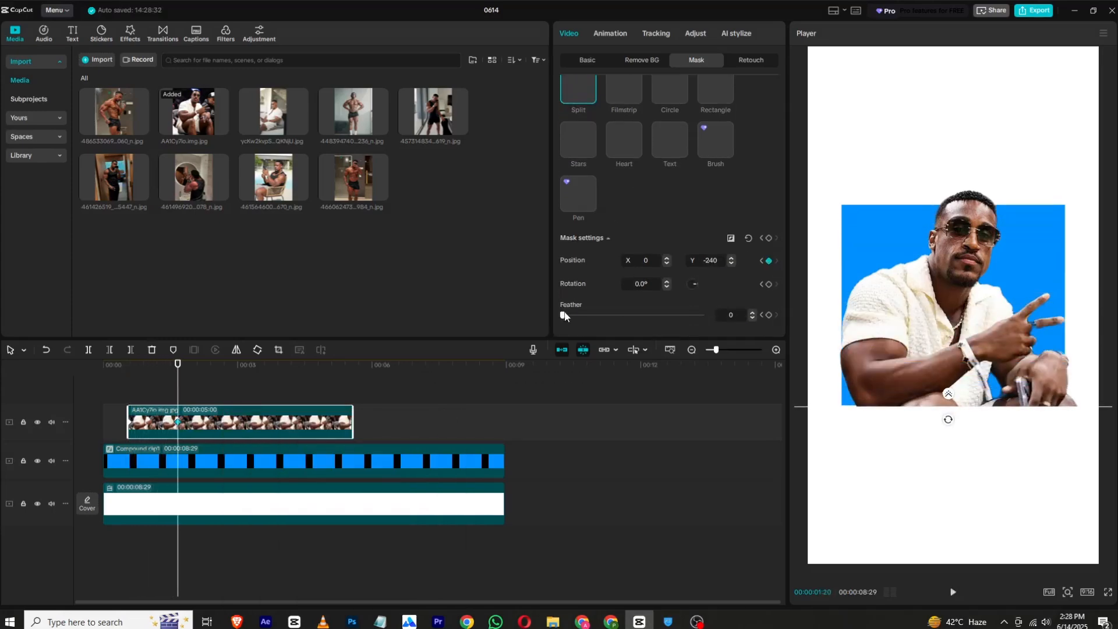
{"action": "left_click_drag", "start_coordinate": [563, 315], "coordinate": [628, 315]}
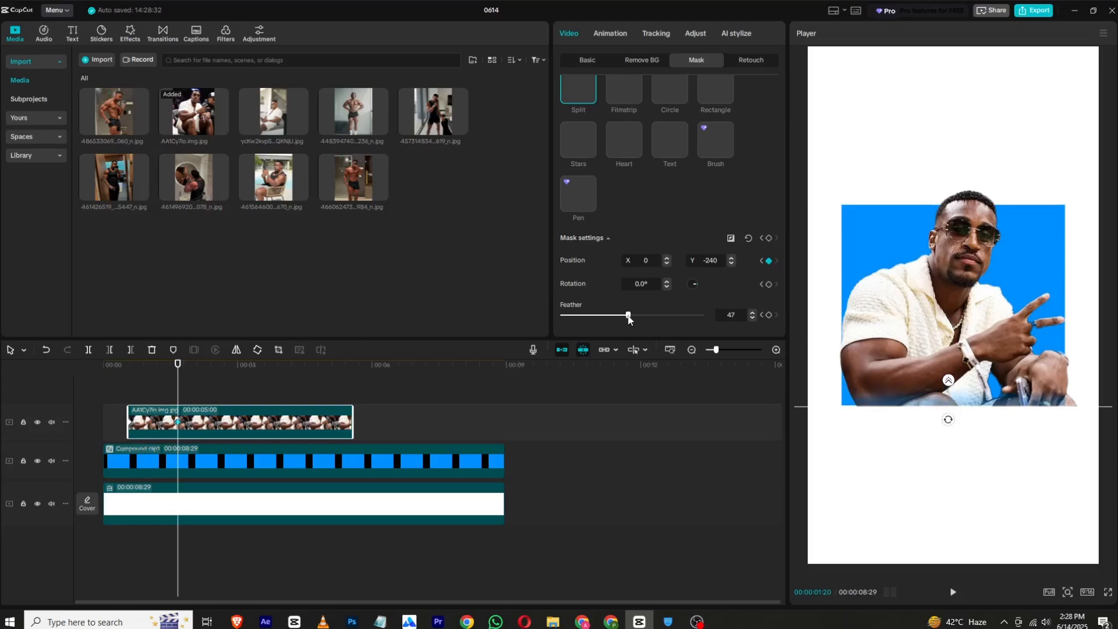
{"action": "left_click", "coordinate": [169, 375]}
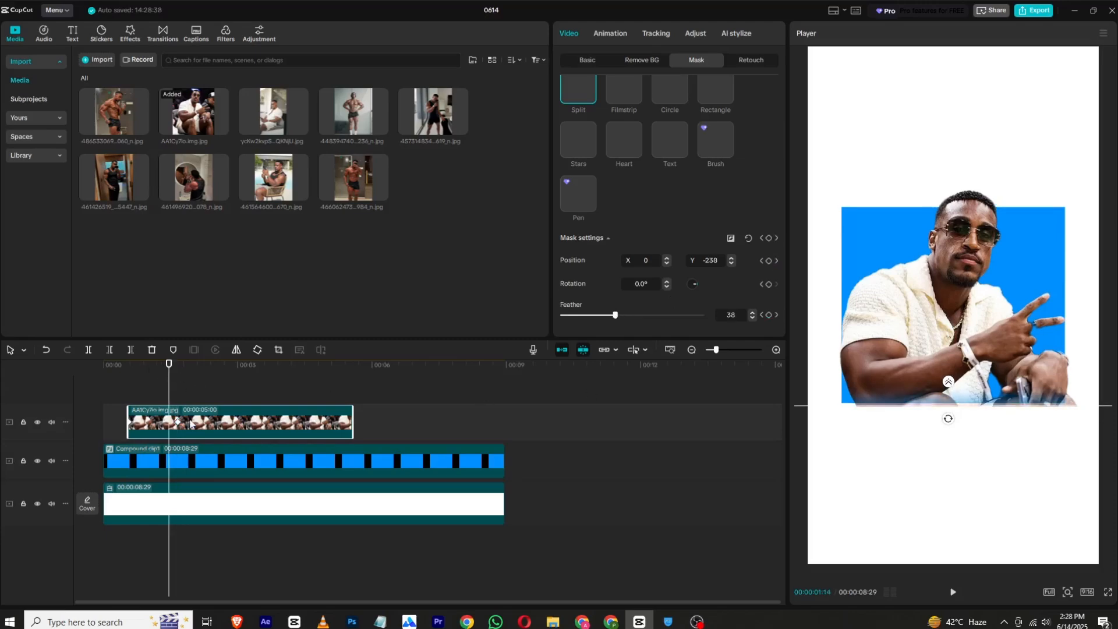
- Trim the end of the first photo clip to the compound clip's second keyframe at 00:00:02:09
{"action": "left_click", "coordinate": [190, 448]}
{"action": "left_click", "coordinate": [205, 372]}
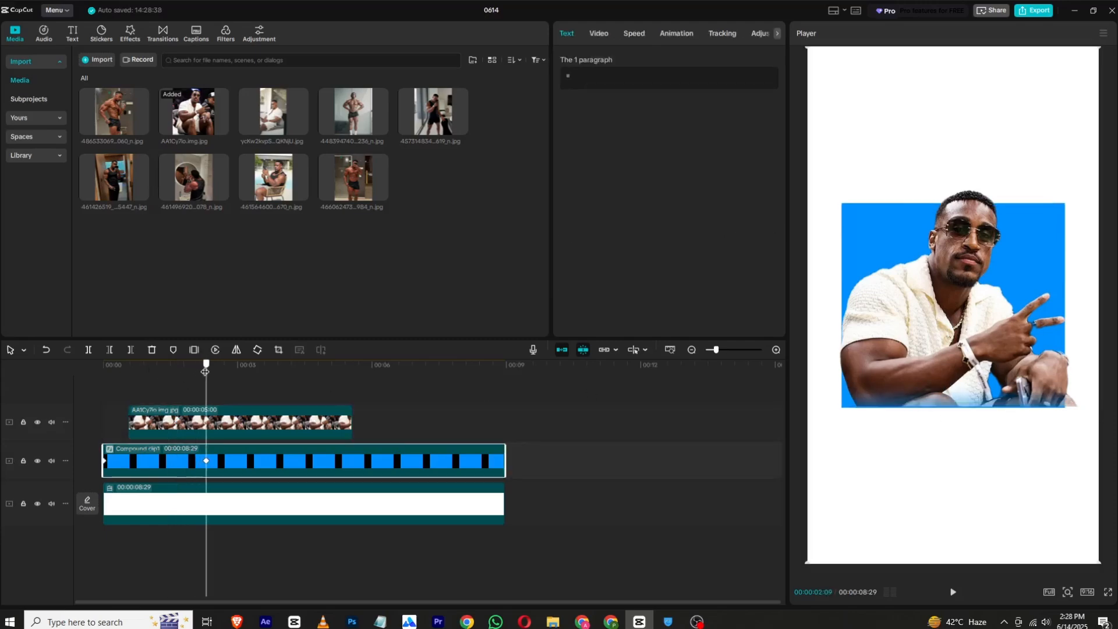
{"action": "left_click", "coordinate": [215, 415]}
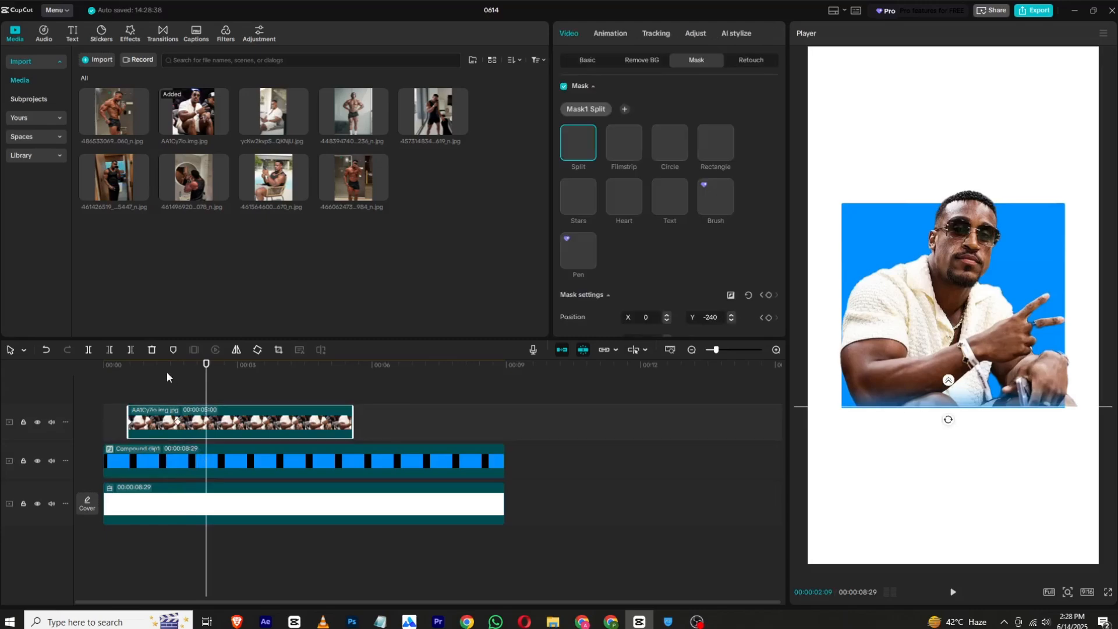
{"action": "left_click", "coordinate": [129, 350]}
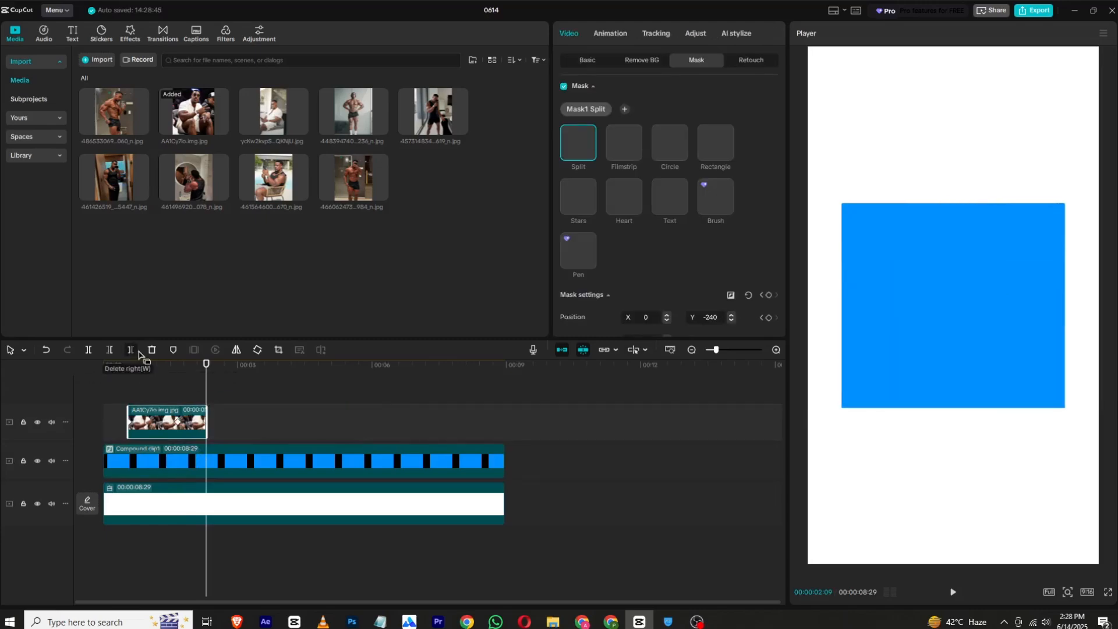
- Place the seated white-shirt photo at 00:00:02:09 after the first clip and stack photos 461426519, 461496920, 466062473 and 461564600 on tracks above it
{"action": "left_click_drag", "start_coordinate": [271, 113], "coordinate": [209, 414]}
{"action": "mouse_move", "coordinate": [214, 187]}
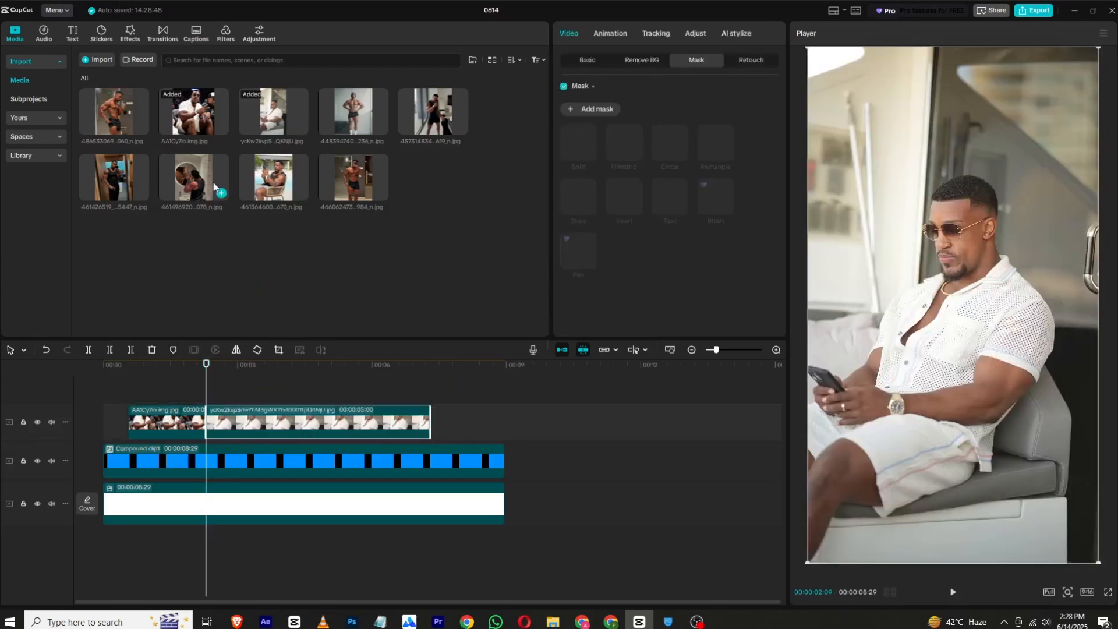
{"action": "mouse_move", "coordinate": [199, 158]}
{"action": "left_click_drag", "start_coordinate": [118, 178], "coordinate": [205, 393]}
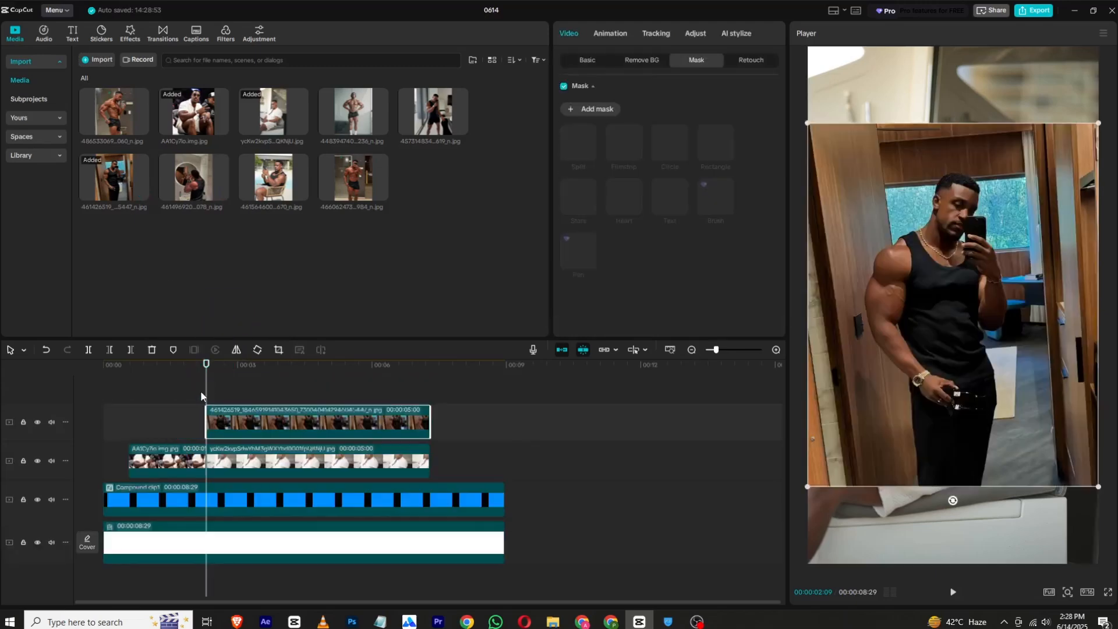
{"action": "left_click_drag", "start_coordinate": [202, 174], "coordinate": [204, 386]}
{"action": "left_click_drag", "start_coordinate": [320, 198], "coordinate": [210, 396]}
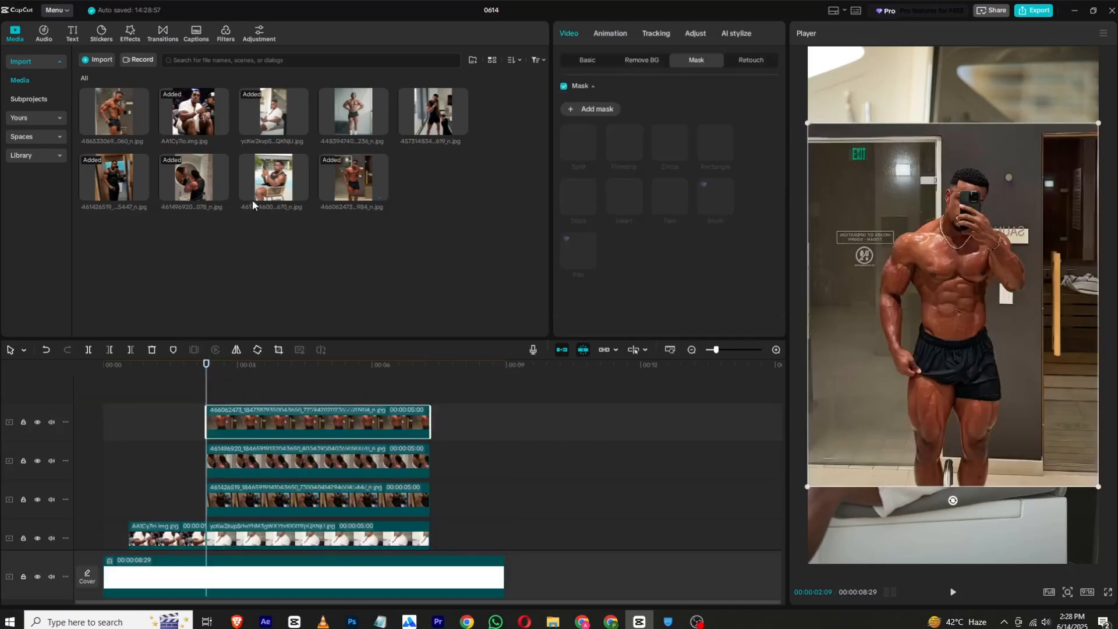
{"action": "left_click_drag", "start_coordinate": [253, 200], "coordinate": [215, 389]}
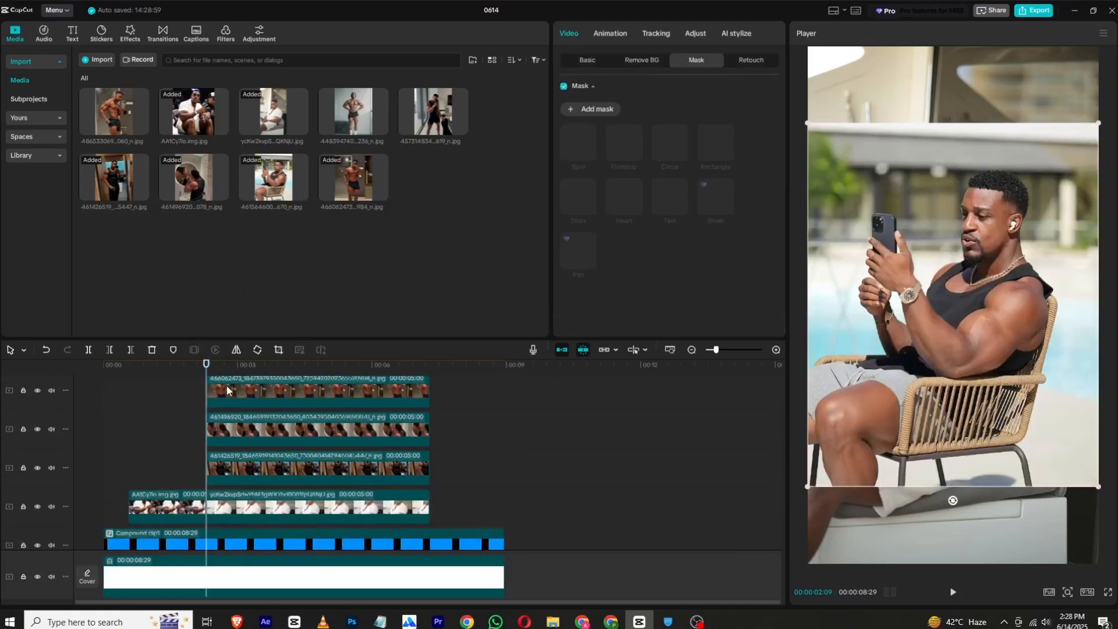
- Trim the ends of the four stacked photo clips together at 00:00:03:21
{"action": "scroll", "coordinate": [230, 418], "scroll_direction": "up", "scroll_amount": 2}
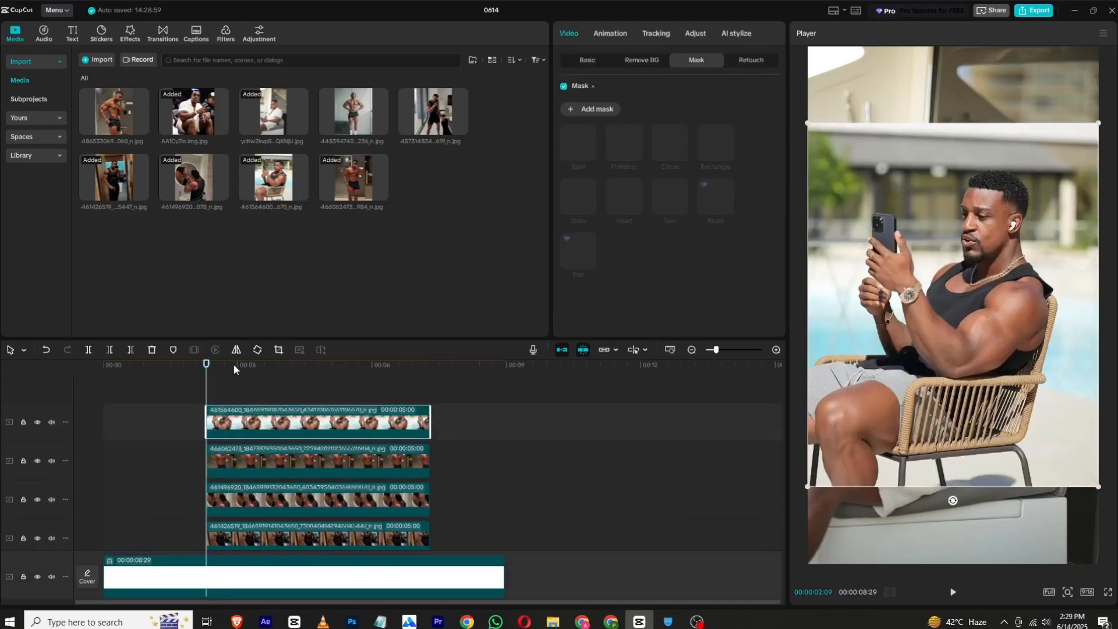
{"action": "left_click_drag", "start_coordinate": [234, 369], "coordinate": [269, 368]}
{"action": "scroll", "coordinate": [285, 398], "scroll_direction": "down", "scroll_amount": 1}
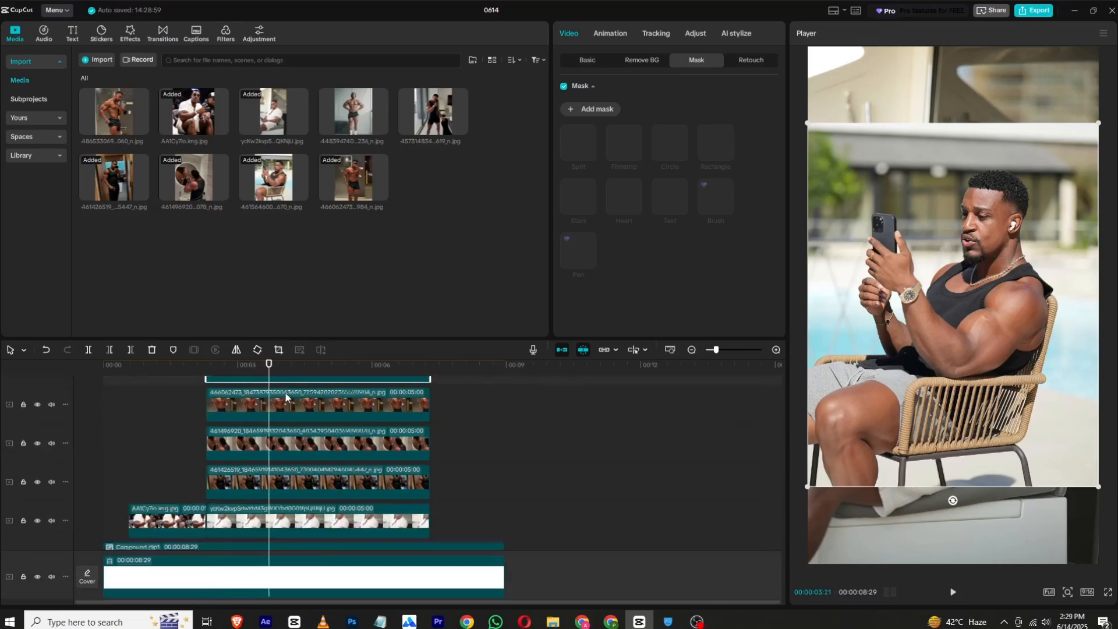
{"action": "scroll", "coordinate": [286, 397], "scroll_direction": "up", "scroll_amount": 1}
{"action": "left_click_drag", "start_coordinate": [443, 385], "coordinate": [298, 515]}
{"action": "left_click", "coordinate": [130, 350]}
- Line up the four trimmed clips end to end on one track in the order 461426519, 461496920, 466062473, 461564600
{"action": "left_click", "coordinate": [149, 364]}
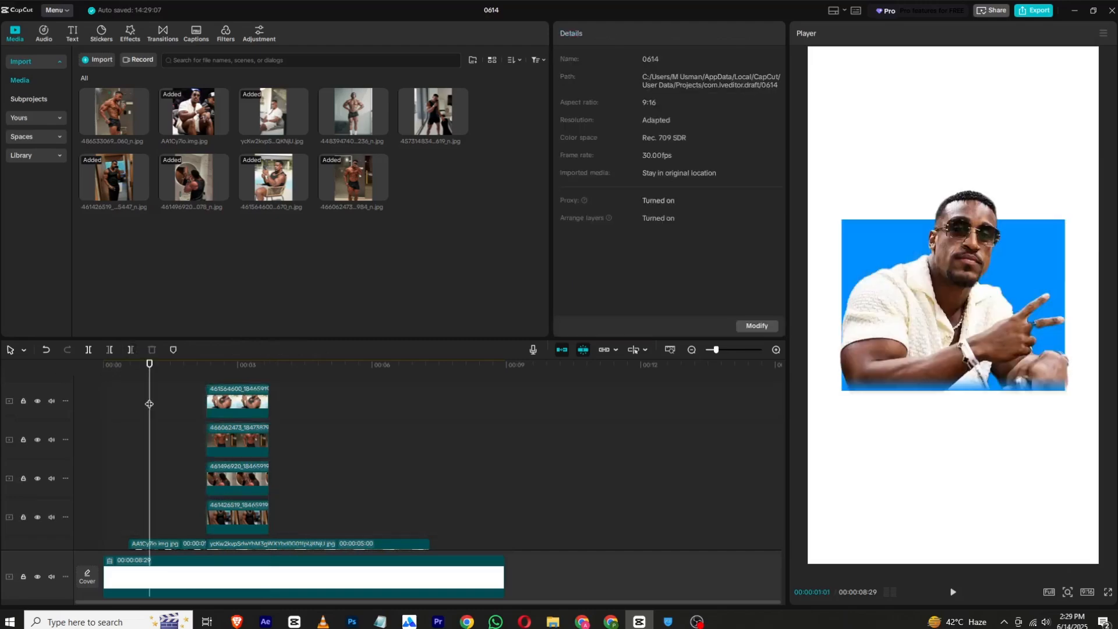
{"action": "scroll", "coordinate": [191, 410], "scroll_direction": "down", "scroll_amount": 1}
{"action": "left_click", "coordinate": [264, 463]}
{"action": "left_click_drag", "start_coordinate": [265, 463], "coordinate": [289, 487]}
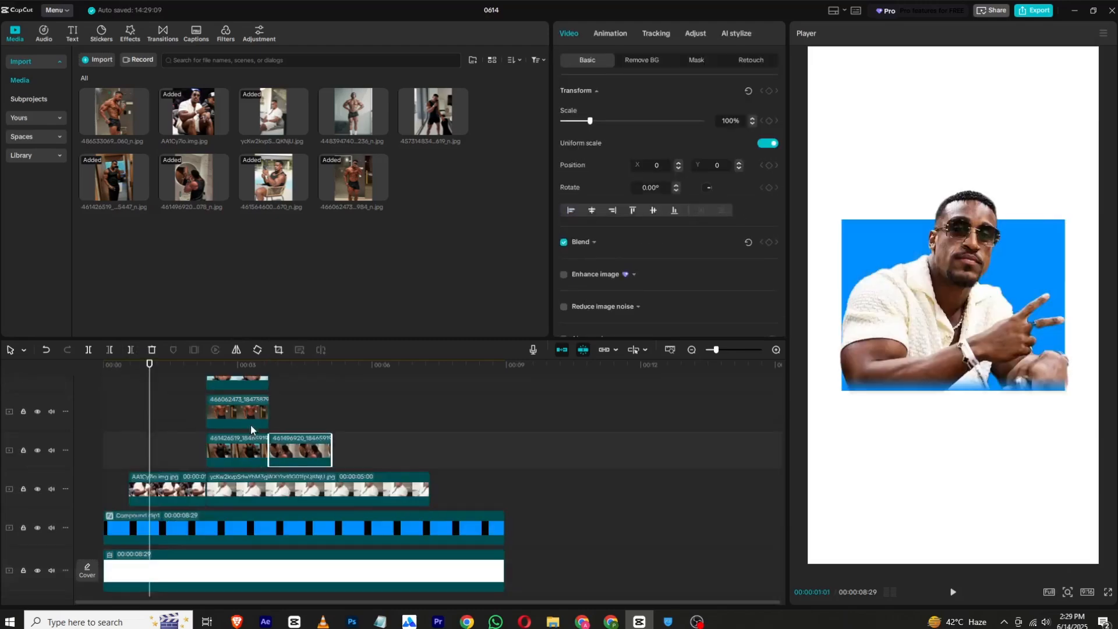
{"action": "left_click_drag", "start_coordinate": [250, 424], "coordinate": [368, 444]}
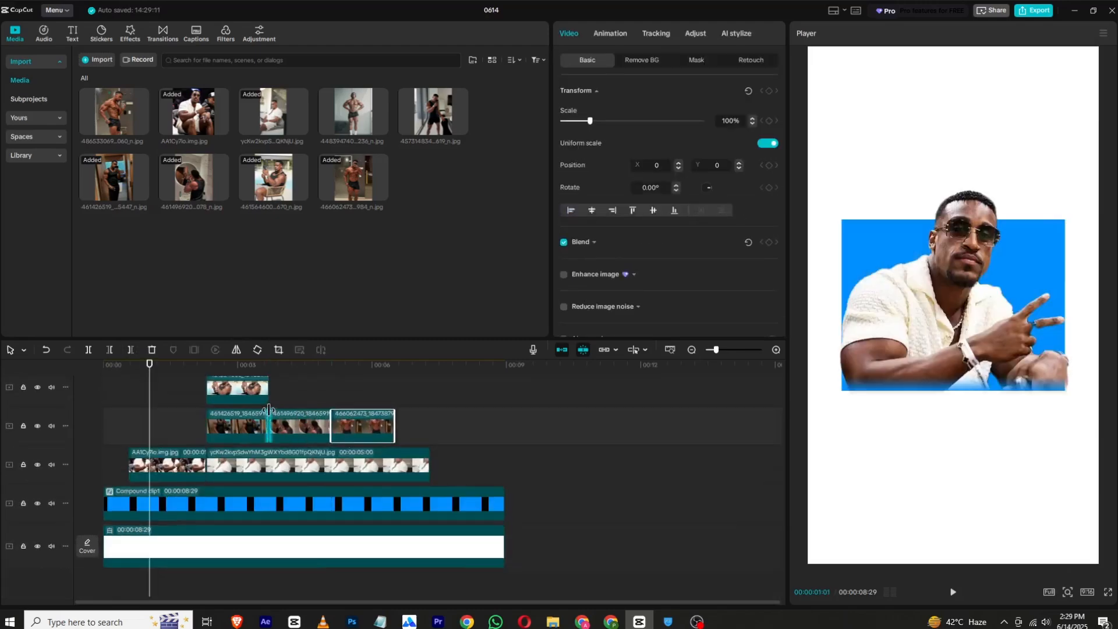
{"action": "left_click_drag", "start_coordinate": [265, 387], "coordinate": [443, 433]}
- Trim the seated white-shirt clip to end at 00:00:03:21 and move the four-clip sequence onto its track directly after it
{"action": "left_click", "coordinate": [430, 463]}
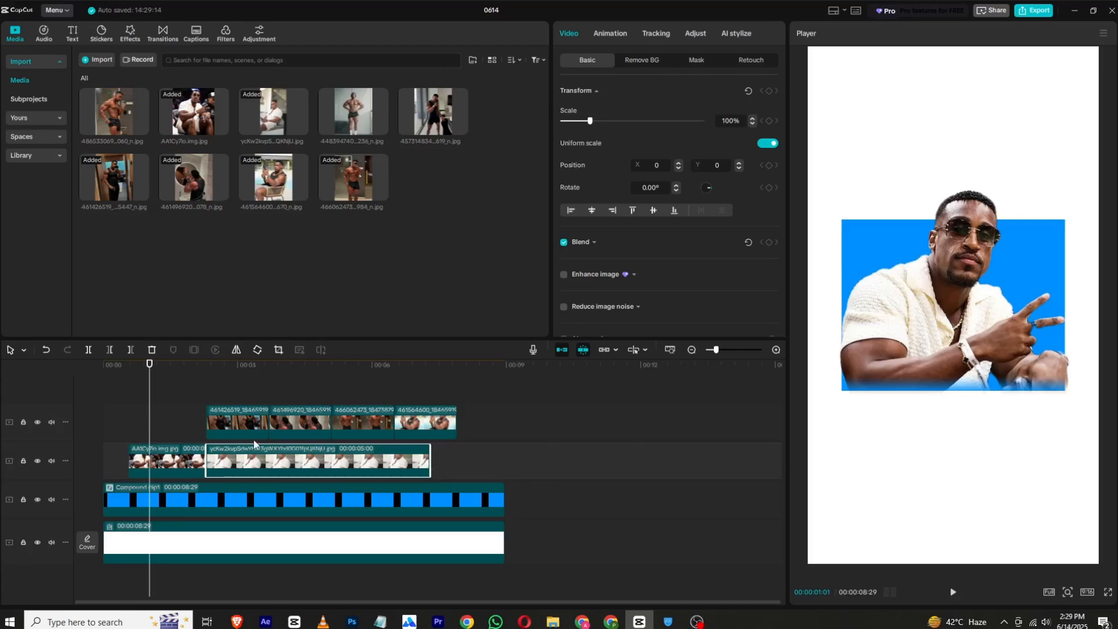
{"action": "left_click", "coordinate": [268, 374]}
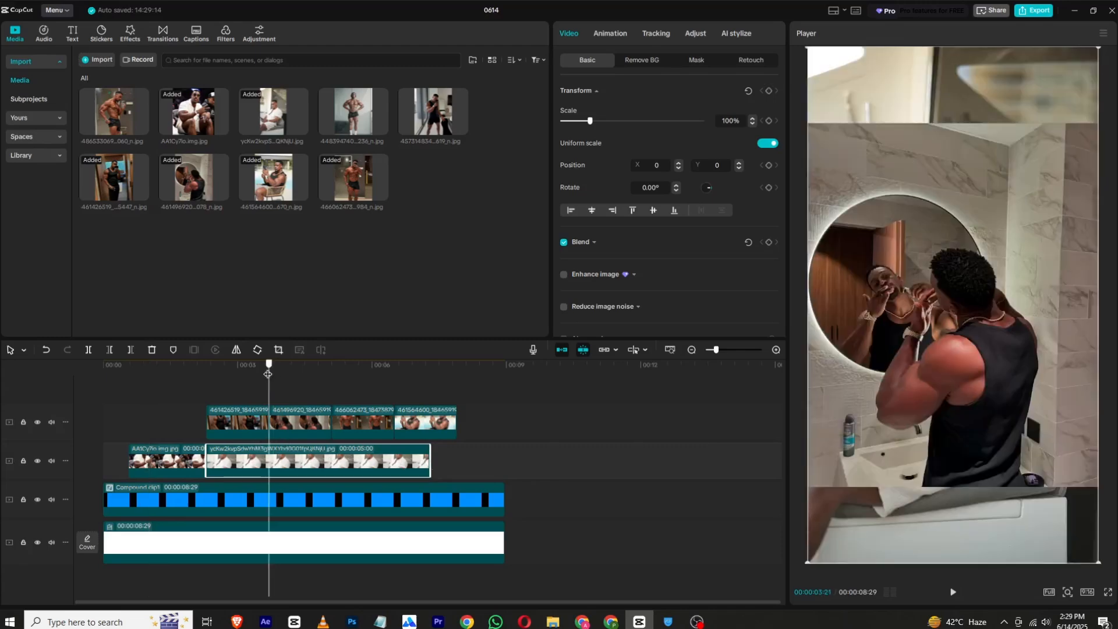
{"action": "left_click", "coordinate": [131, 349]}
{"action": "left_click_drag", "start_coordinate": [176, 374], "coordinate": [484, 463]}
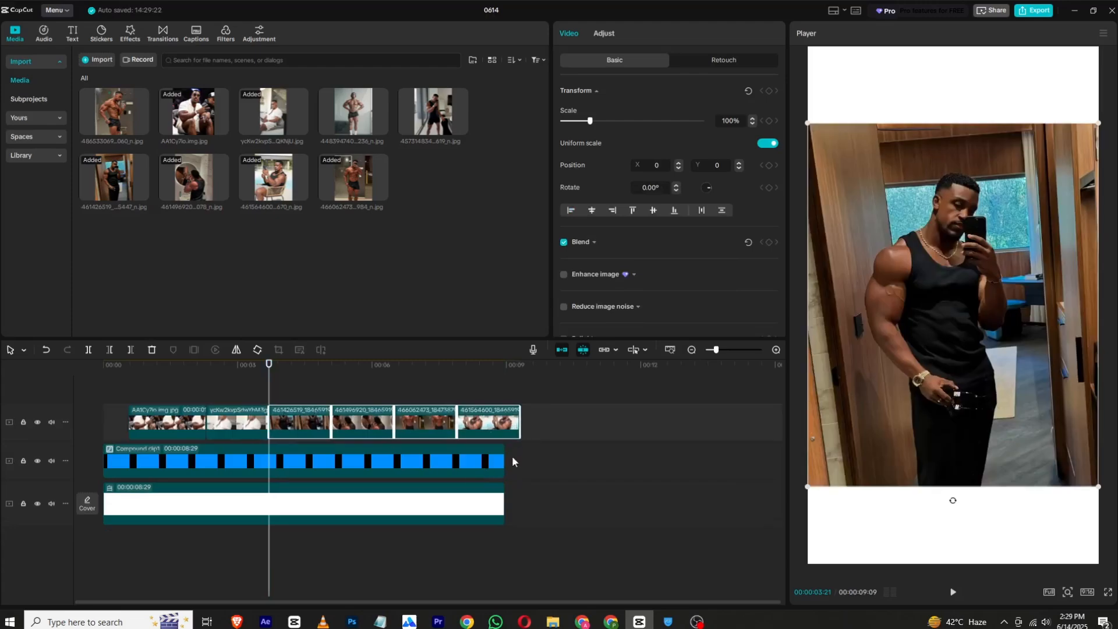
- Extend the blue square inside the compound clip to 00:00:16:13, and lengthen the compound and white background clips to 00:00:09:09
{"action": "left_click", "coordinate": [500, 461]}
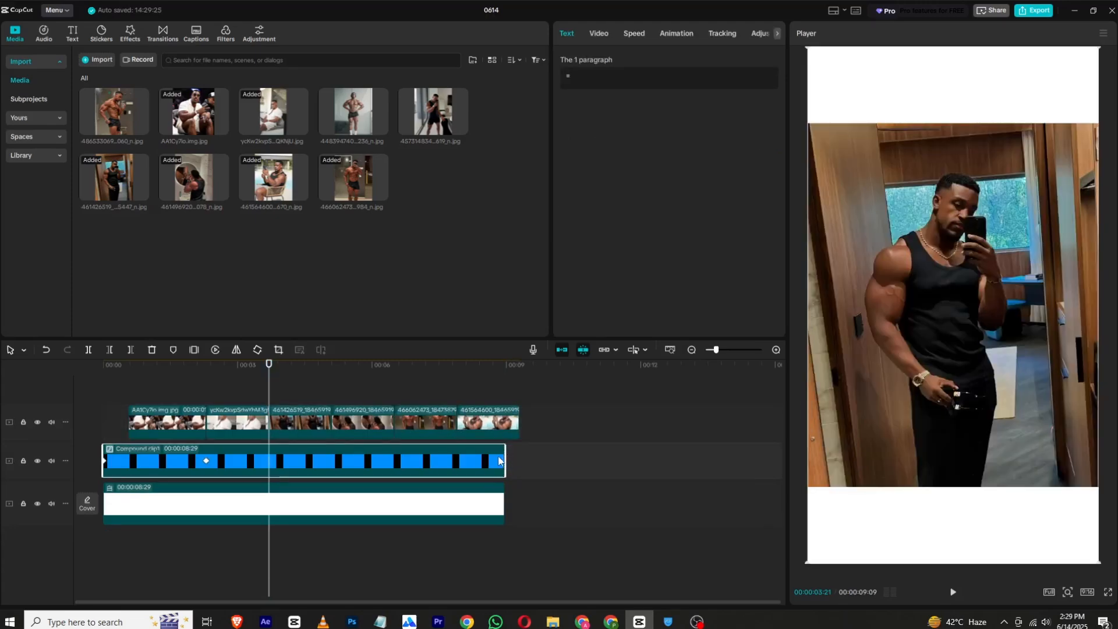
{"action": "double_click", "coordinate": [394, 472]}
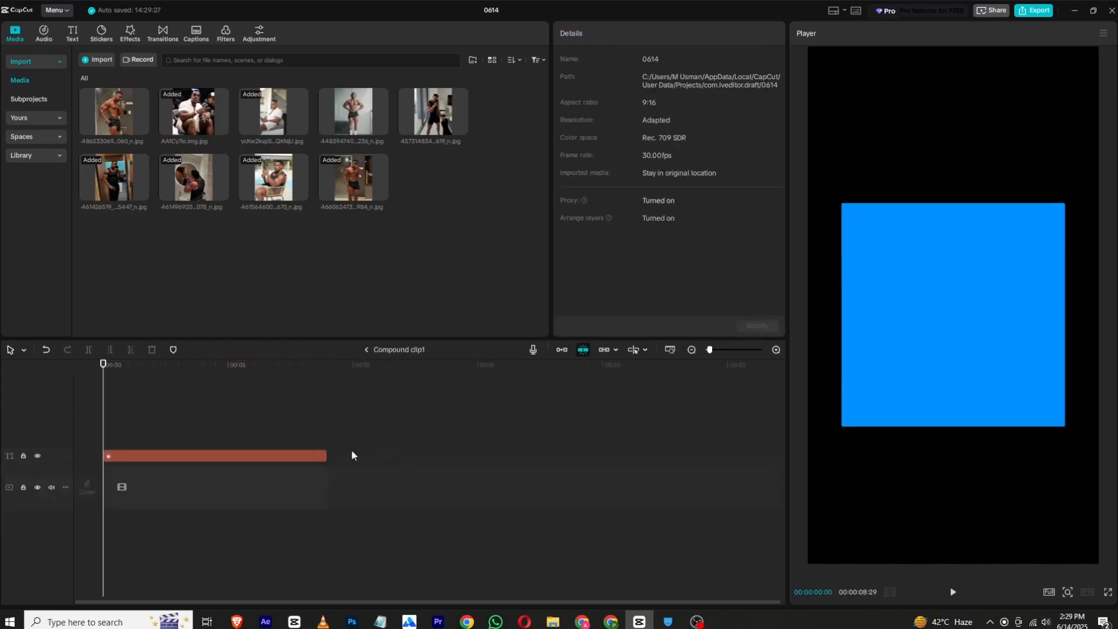
{"action": "left_click", "coordinate": [323, 456]}
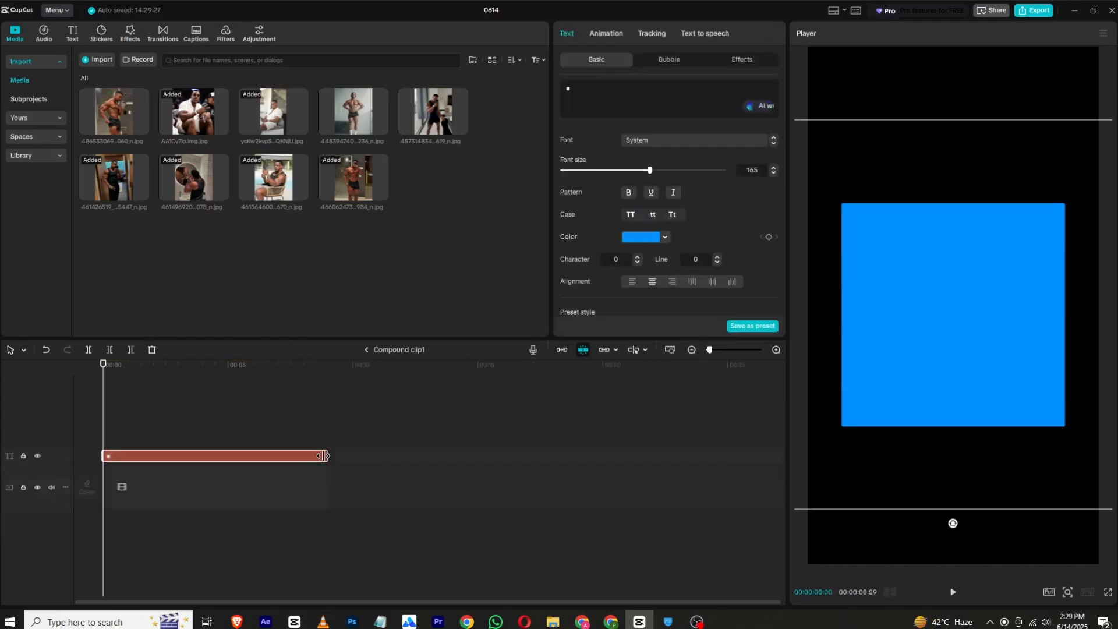
{"action": "left_click", "coordinate": [367, 350]}
{"action": "left_click", "coordinate": [498, 501]}
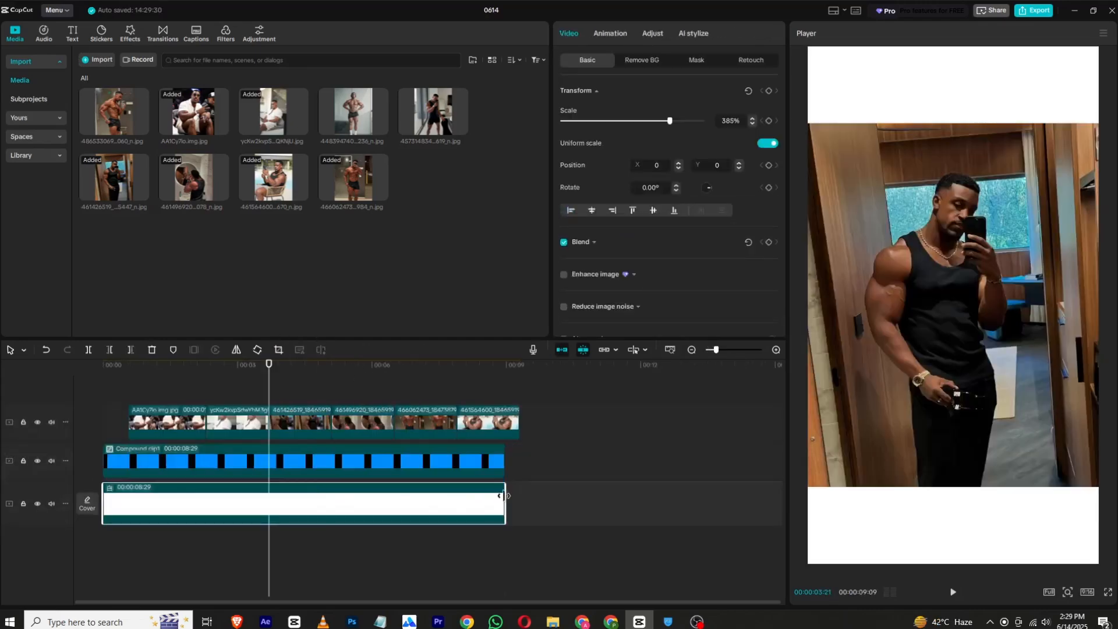
{"action": "left_click_drag", "start_coordinate": [503, 496], "coordinate": [519, 467]}
- Remove the background of the second photo clip, the seated white-shirt shot, with Auto removal
{"action": "left_click_drag", "start_coordinate": [246, 373], "coordinate": [220, 373]}
{"action": "left_click", "coordinate": [231, 421]}
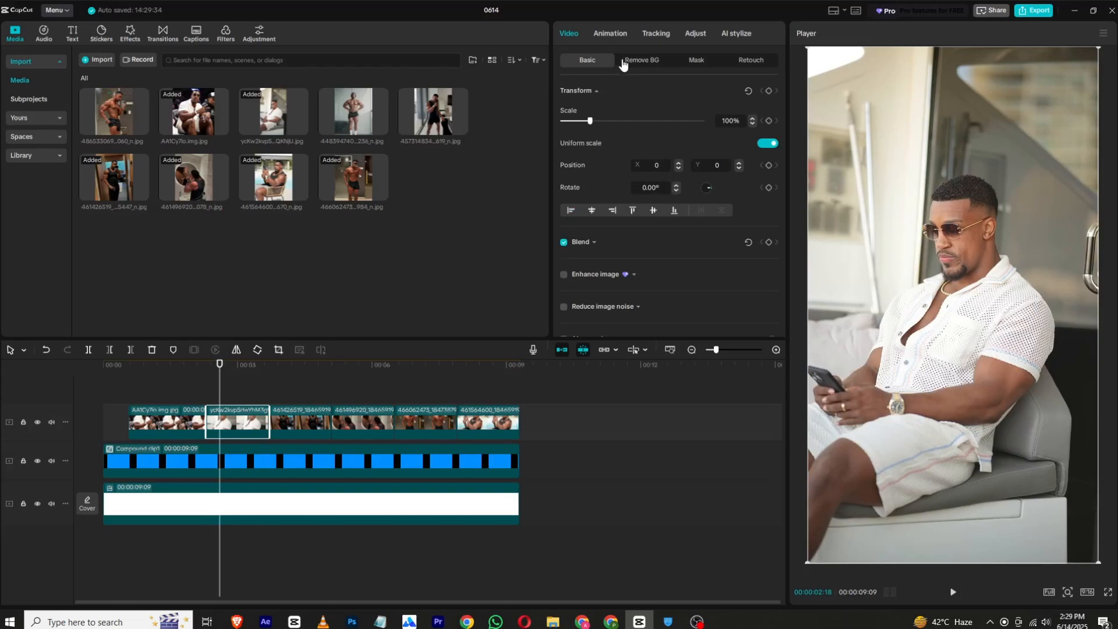
{"action": "left_click", "coordinate": [623, 61]}
{"action": "left_click", "coordinate": [563, 91]}
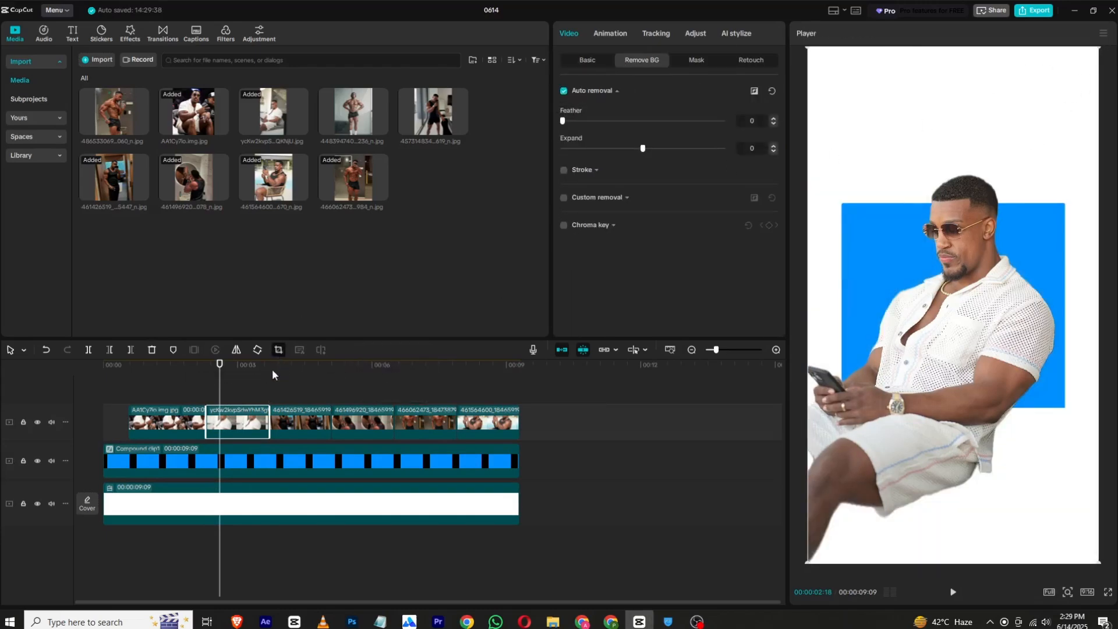
- Crop the seated white-shirt photo just below the hands and align the cutout's bottom edge with the blue square's lower edge
{"action": "left_click", "coordinate": [278, 350]}
{"action": "left_click_drag", "start_coordinate": [568, 432], "coordinate": [571, 366]}
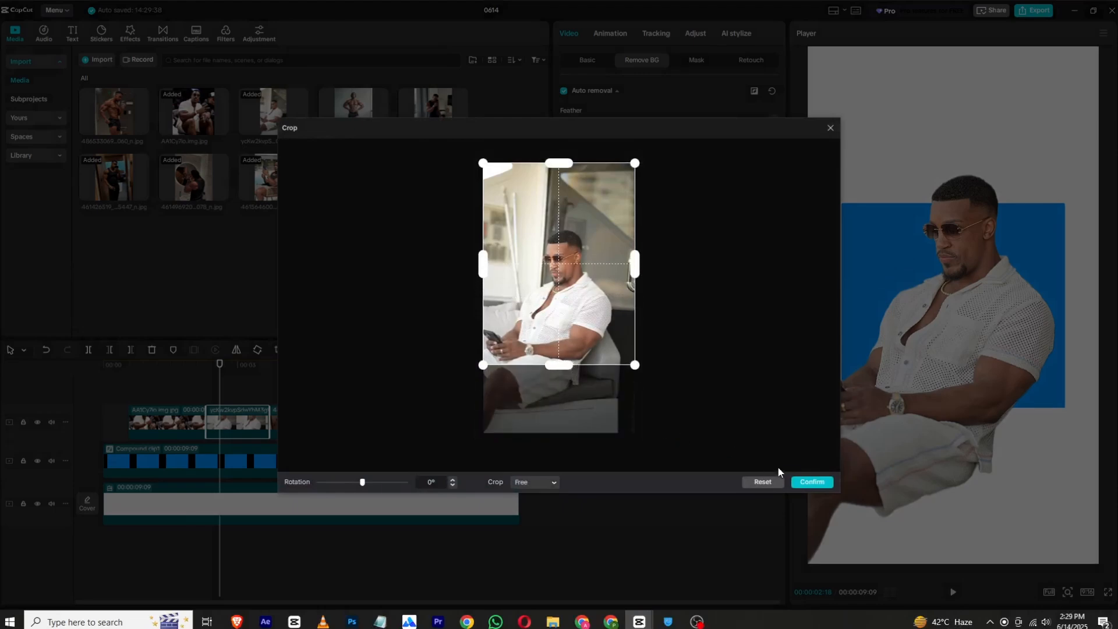
{"action": "left_click", "coordinate": [811, 483]}
{"action": "left_click_drag", "start_coordinate": [987, 371], "coordinate": [1011, 345]}
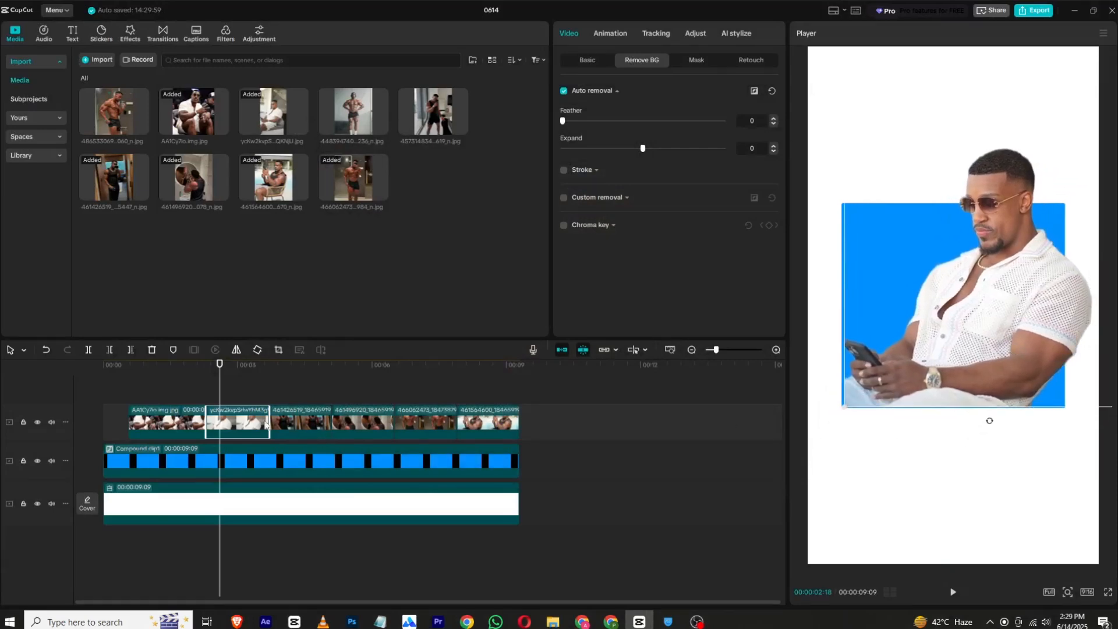
- Remove the background of the third photo clip, the black tank-top mirror selfie, with Auto removal
{"action": "left_click_drag", "start_coordinate": [220, 364], "coordinate": [285, 369]}
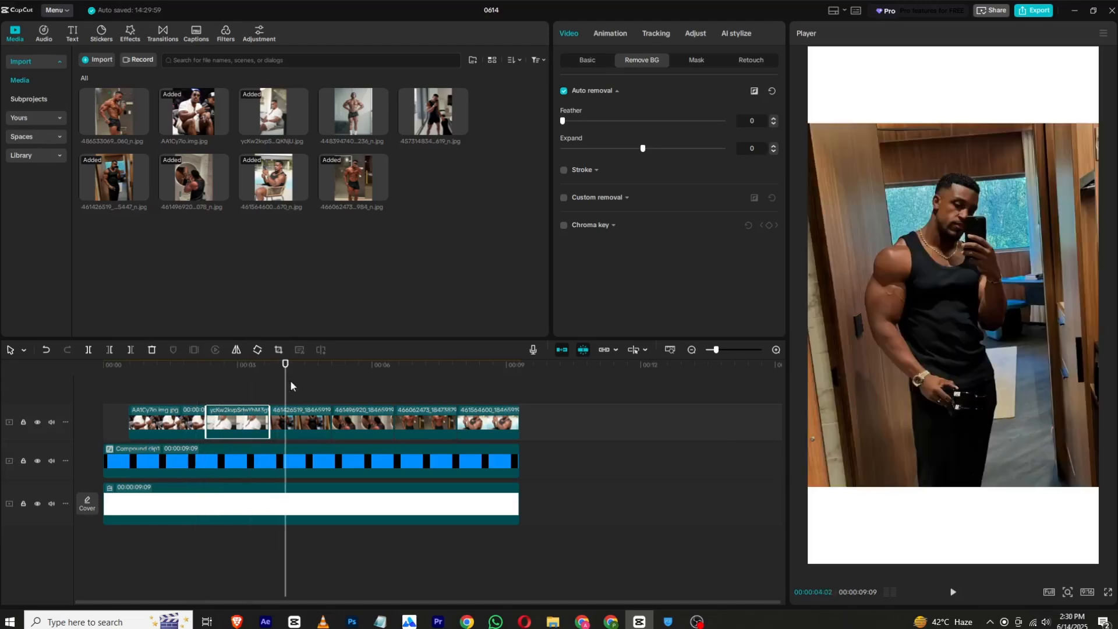
{"action": "left_click", "coordinate": [313, 423]}
{"action": "left_click", "coordinate": [564, 92]}
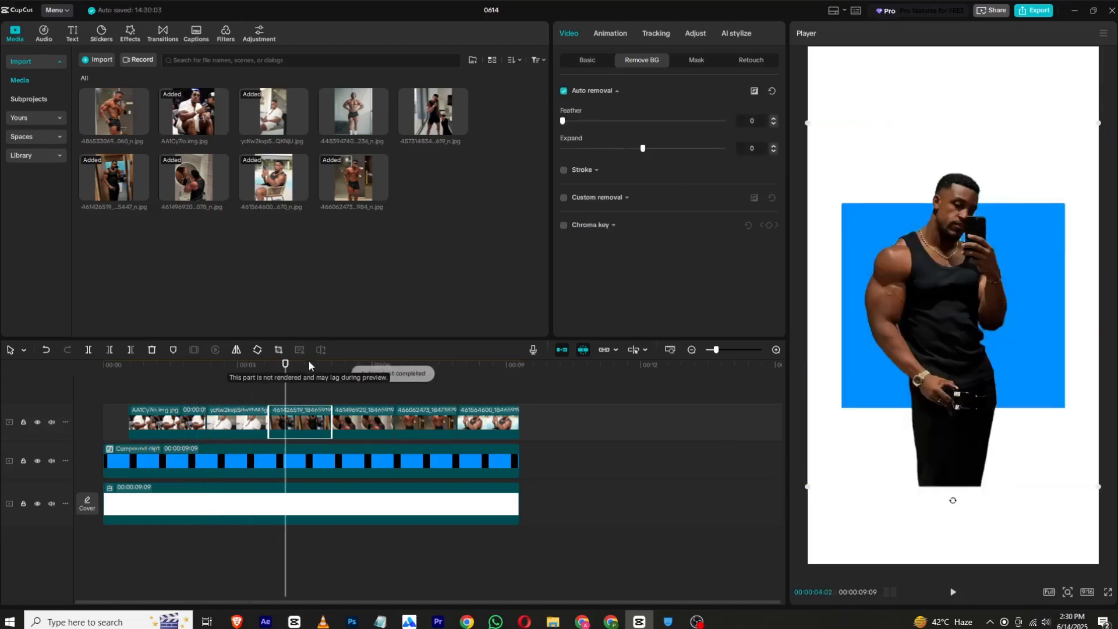
- Crop the tank-top selfie at the waist, then enlarge and raise the cutout to sit on the blue square's lower edge
{"action": "left_click", "coordinate": [278, 349]}
{"action": "left_click_drag", "start_coordinate": [528, 431], "coordinate": [528, 352]}
{"action": "left_click", "coordinate": [803, 482]}
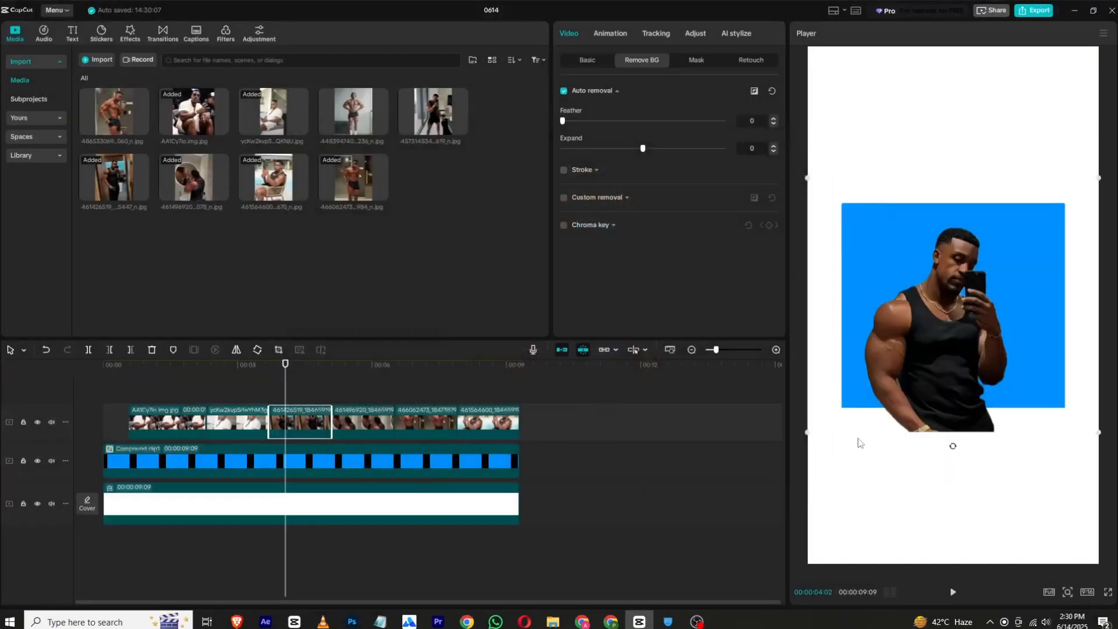
{"action": "left_click_drag", "start_coordinate": [807, 432], "coordinate": [767, 454]}
{"action": "left_click_drag", "start_coordinate": [880, 402], "coordinate": [887, 364]}
- Remove the background of the fourth photo clip, the back-view bathroom mirror shot, with Auto removal
{"action": "left_click_drag", "start_coordinate": [309, 377], "coordinate": [342, 382]}
{"action": "left_click", "coordinate": [351, 419]}
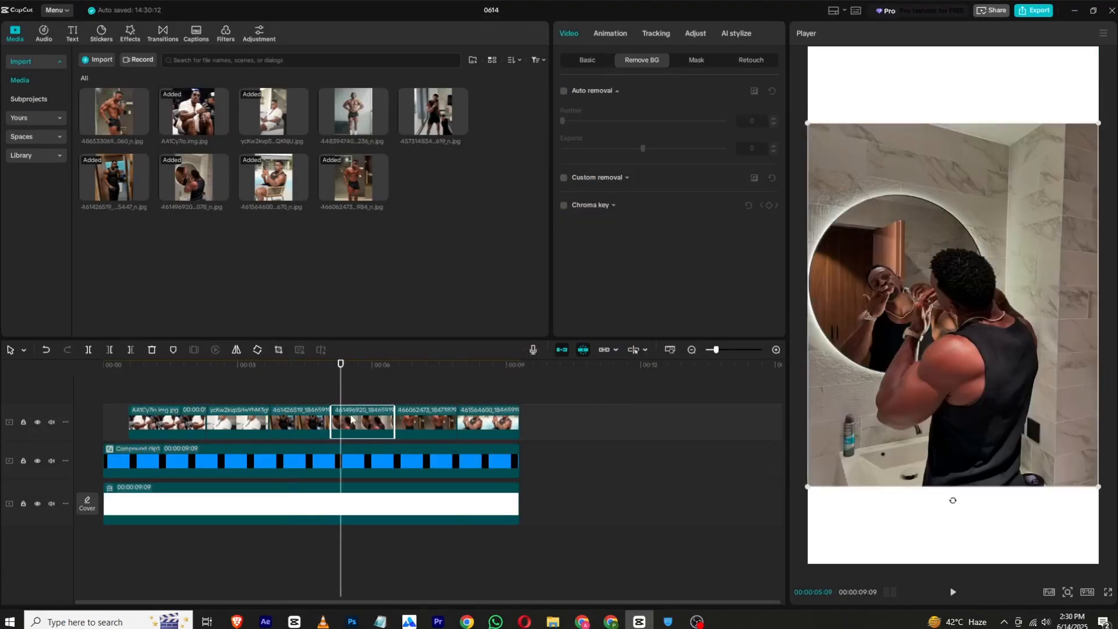
{"action": "left_click", "coordinate": [568, 90]}
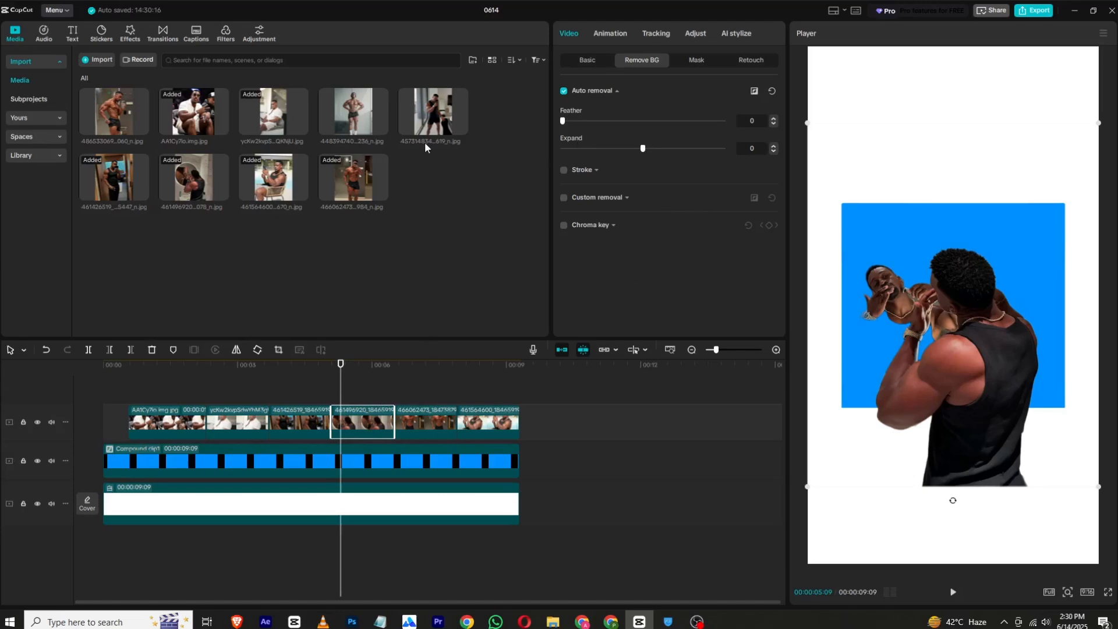
- Replace the fourth photo clip with the full-length mirror selfie in black tank top and shorts, keeping the original video effect
{"action": "left_click_drag", "start_coordinate": [425, 143], "coordinate": [359, 430]}
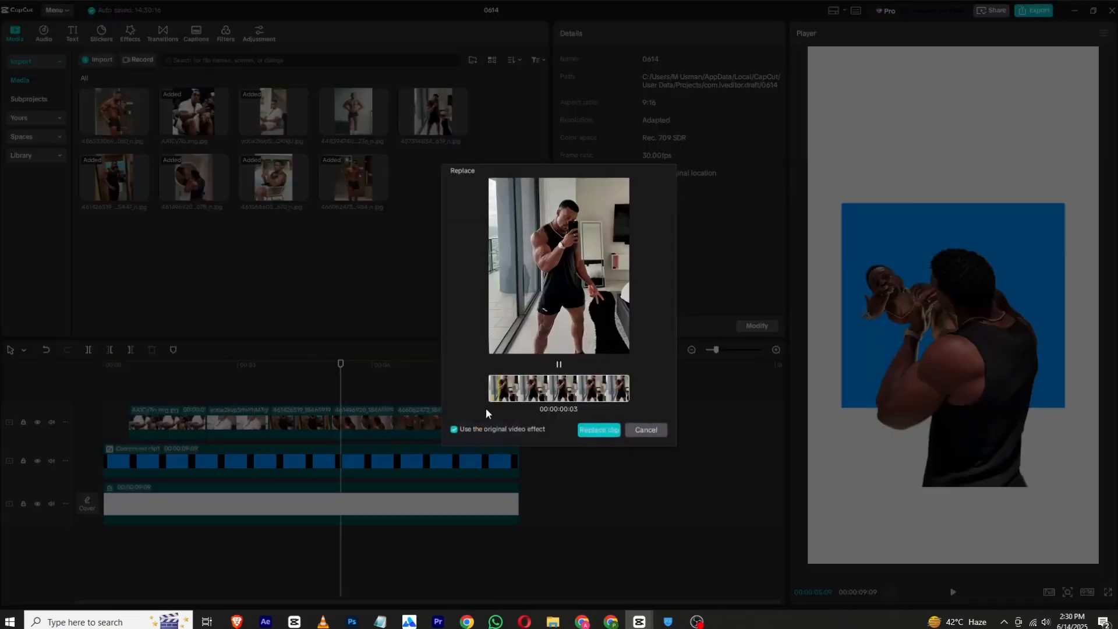
{"action": "left_click", "coordinate": [599, 430]}
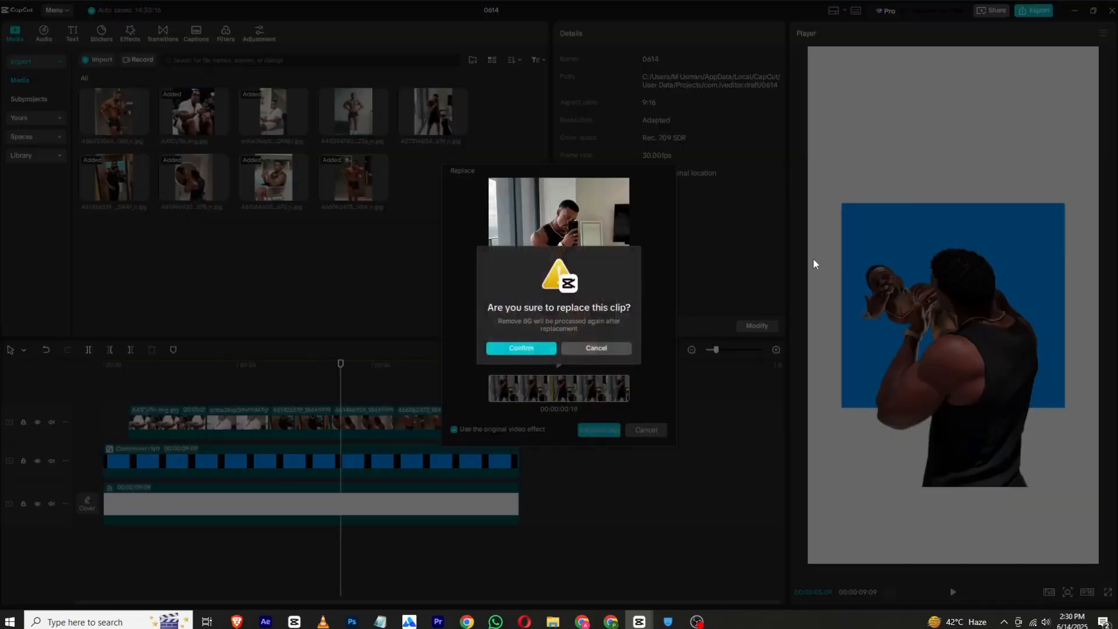
{"action": "left_click", "coordinate": [539, 344]}
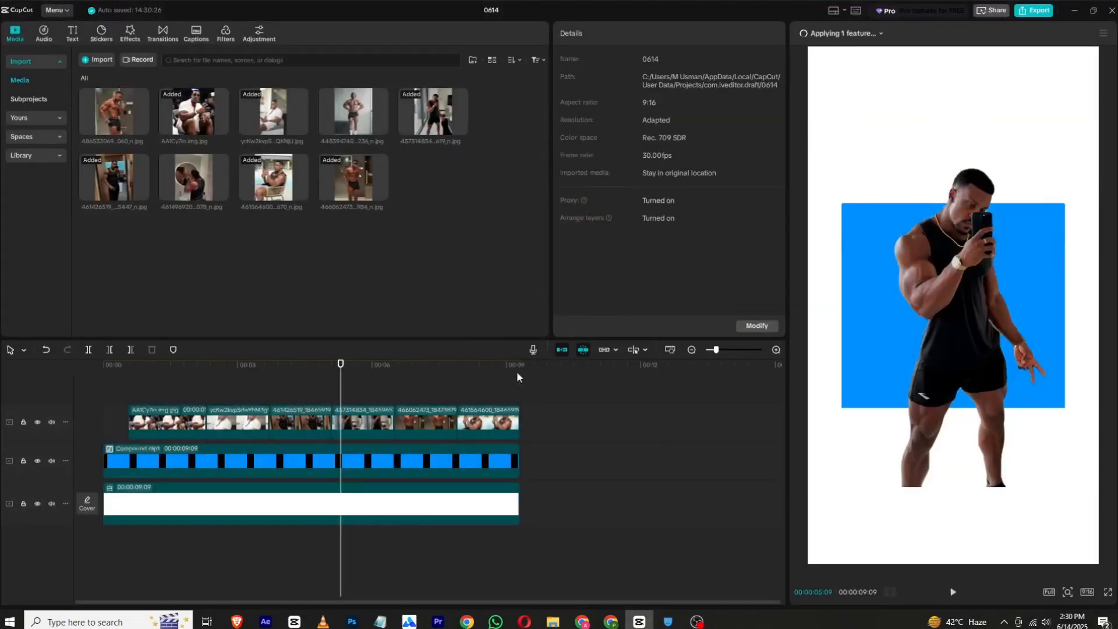
- Crop the replacement selfie at the upper edge of the shorts and place the cutout at X -102, Y 183 on the blue square's lower edge
{"action": "left_click", "coordinate": [390, 421]}
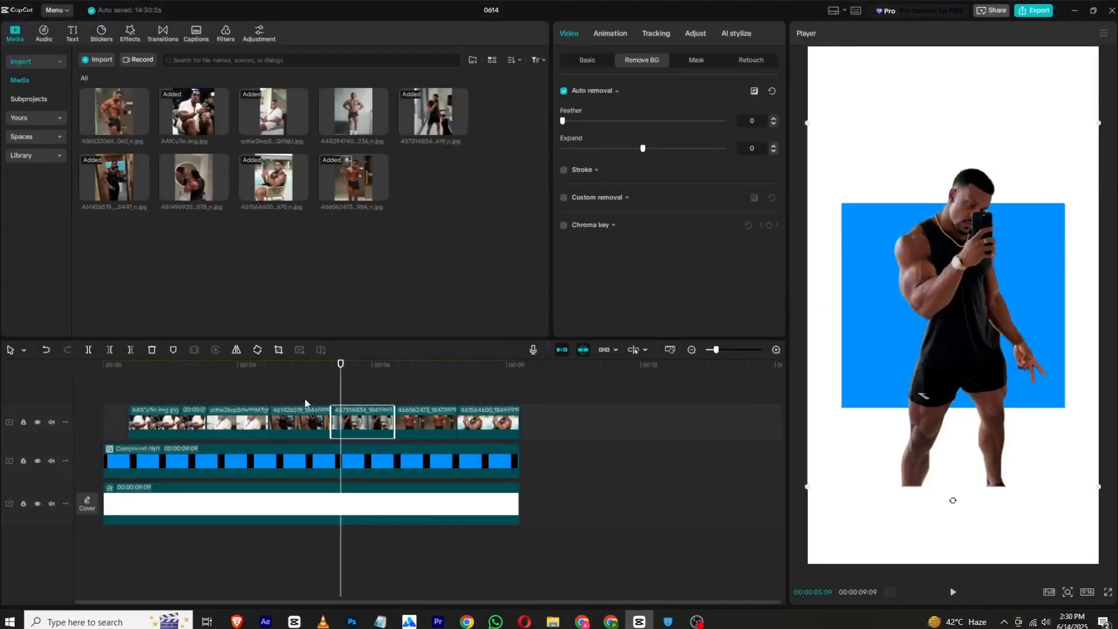
{"action": "left_click", "coordinate": [278, 350]}
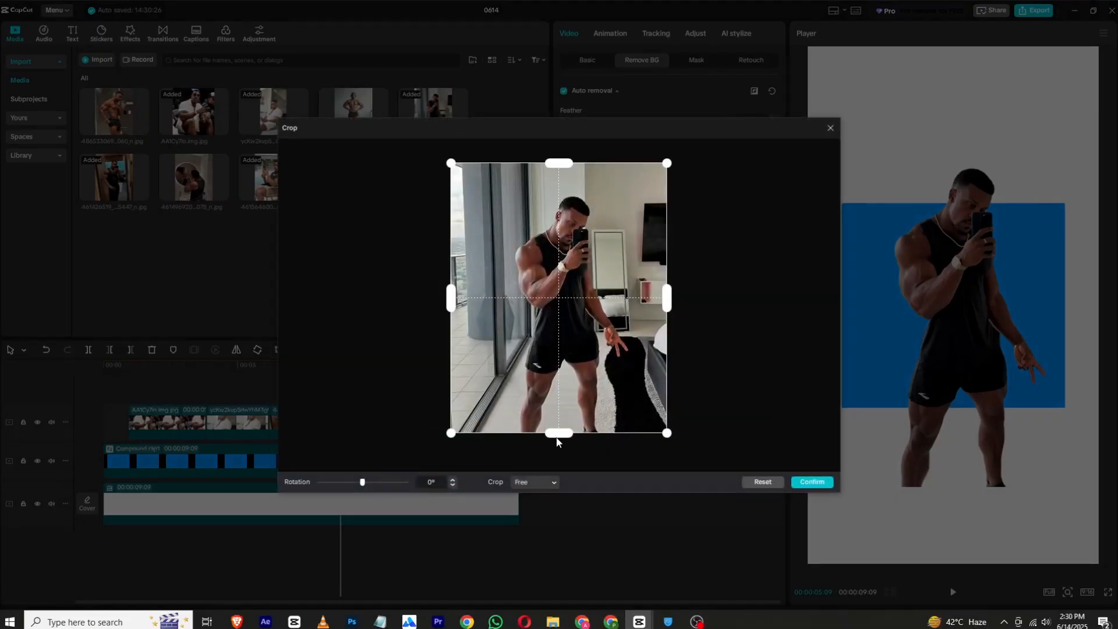
{"action": "left_click_drag", "start_coordinate": [562, 439], "coordinate": [559, 352]}
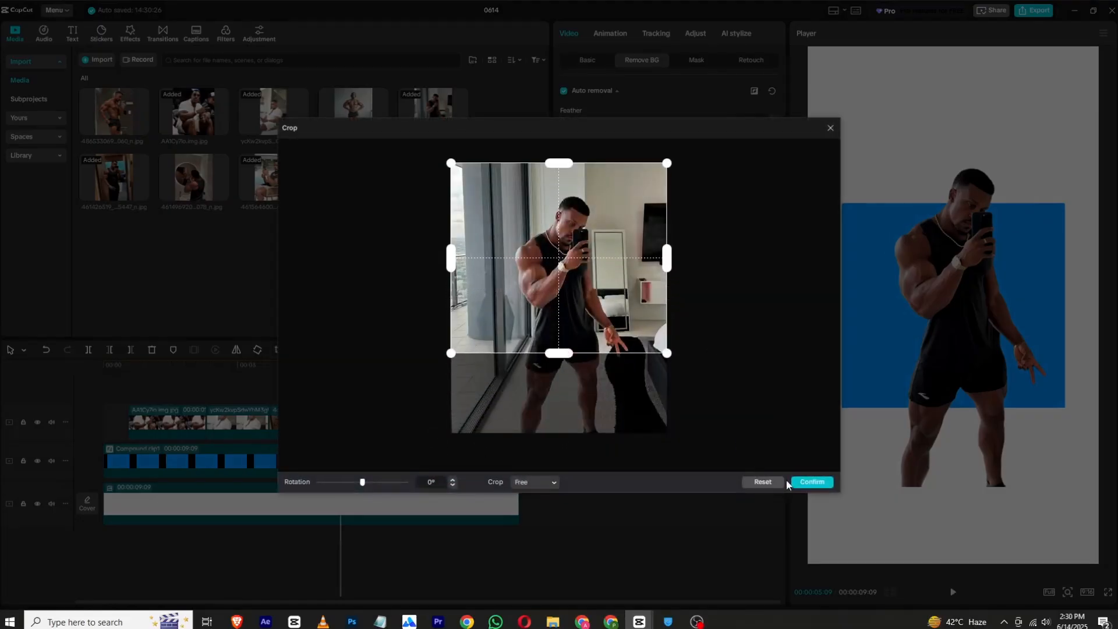
{"action": "left_click", "coordinate": [812, 482]}
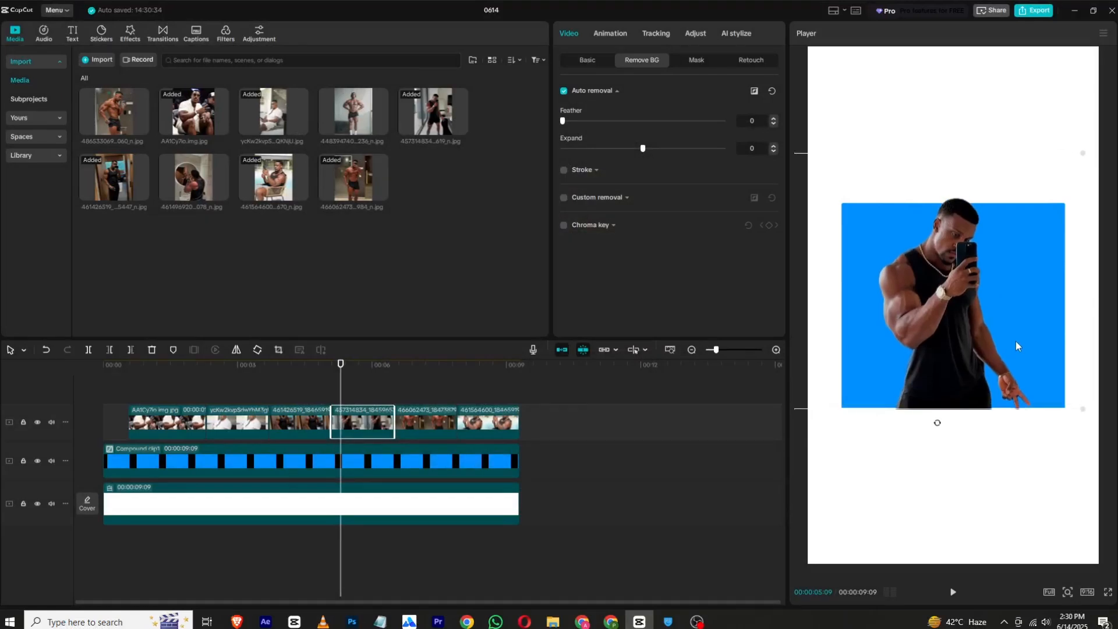
{"action": "left_click", "coordinate": [584, 67]}
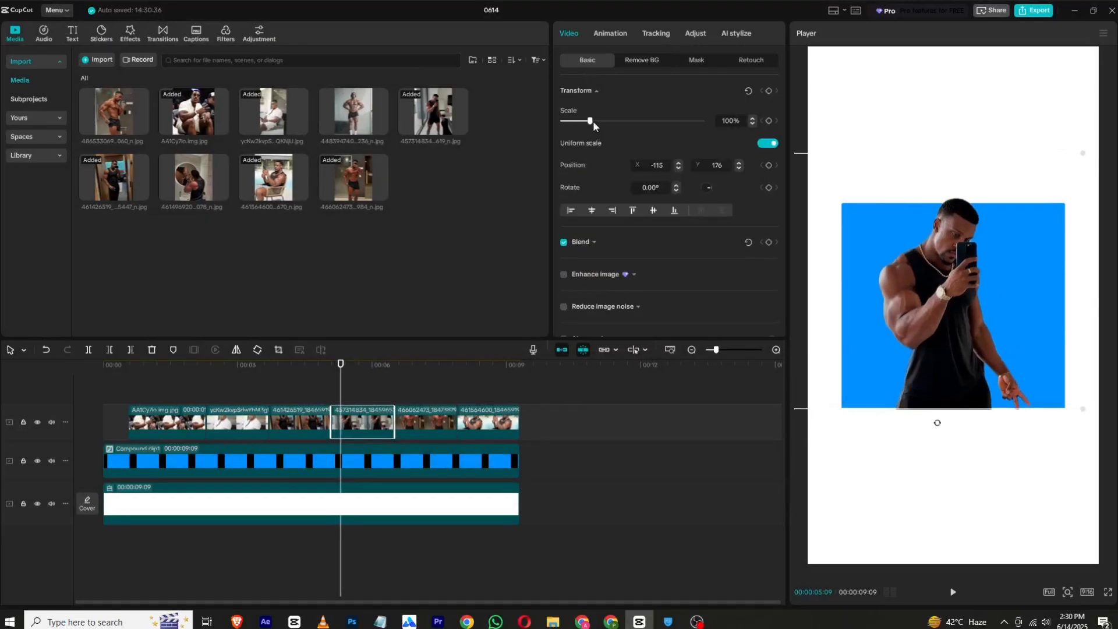
{"action": "left_click_drag", "start_coordinate": [593, 120], "coordinate": [590, 121]}
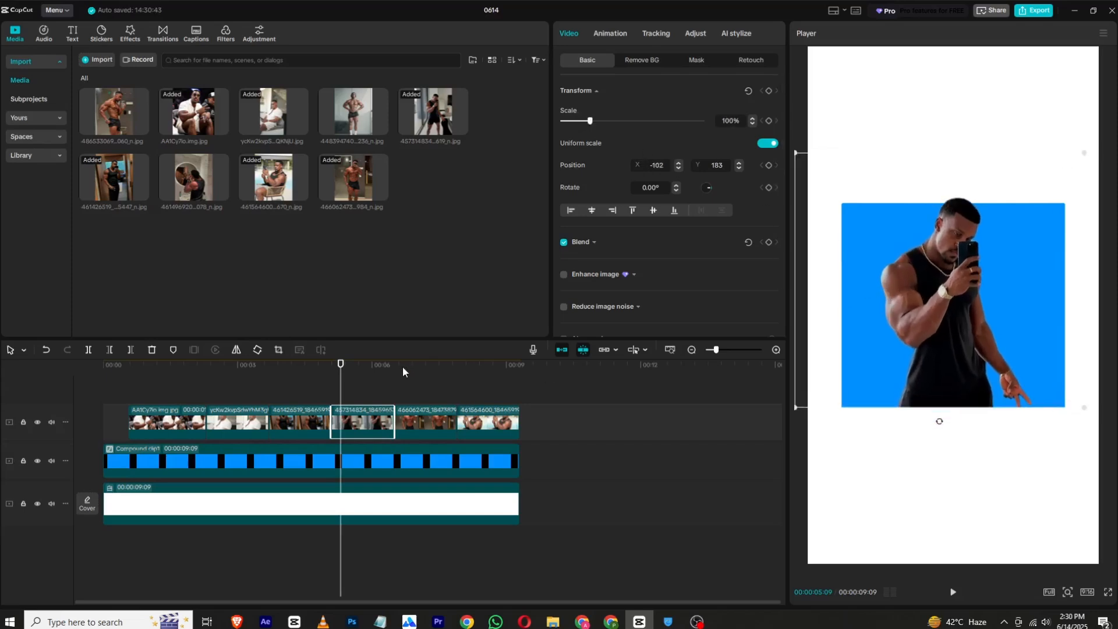
- Remove the background of the fifth photo clip, the shirtless mirror selfie, with Auto removal
{"action": "left_click", "coordinate": [417, 387]}
{"action": "left_click", "coordinate": [433, 430]}
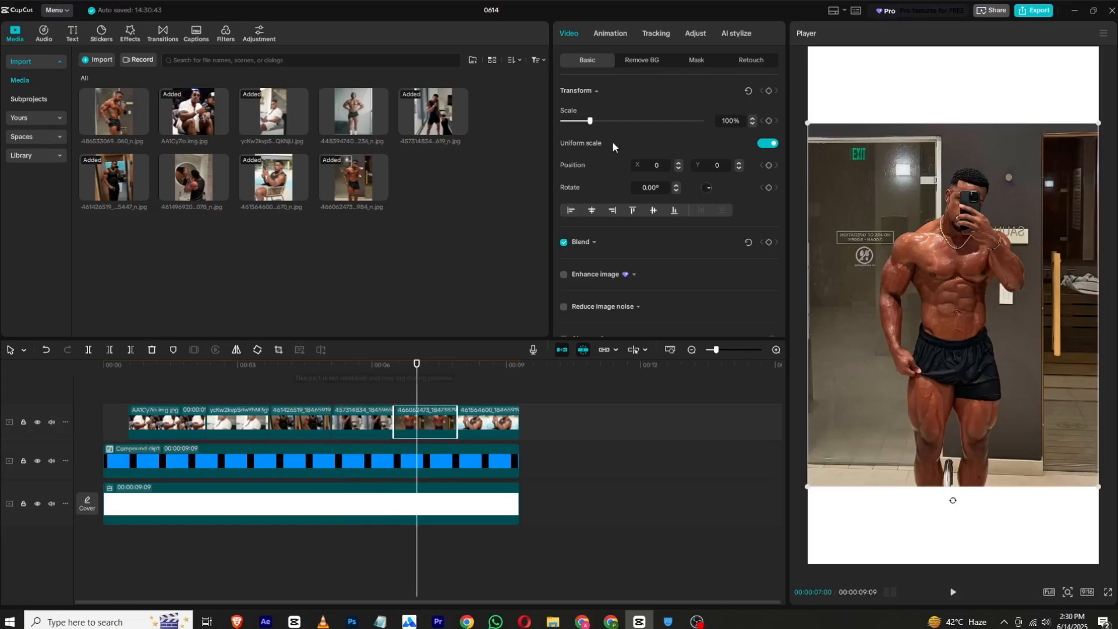
{"action": "left_click", "coordinate": [634, 65]}
{"action": "left_click", "coordinate": [564, 92]}
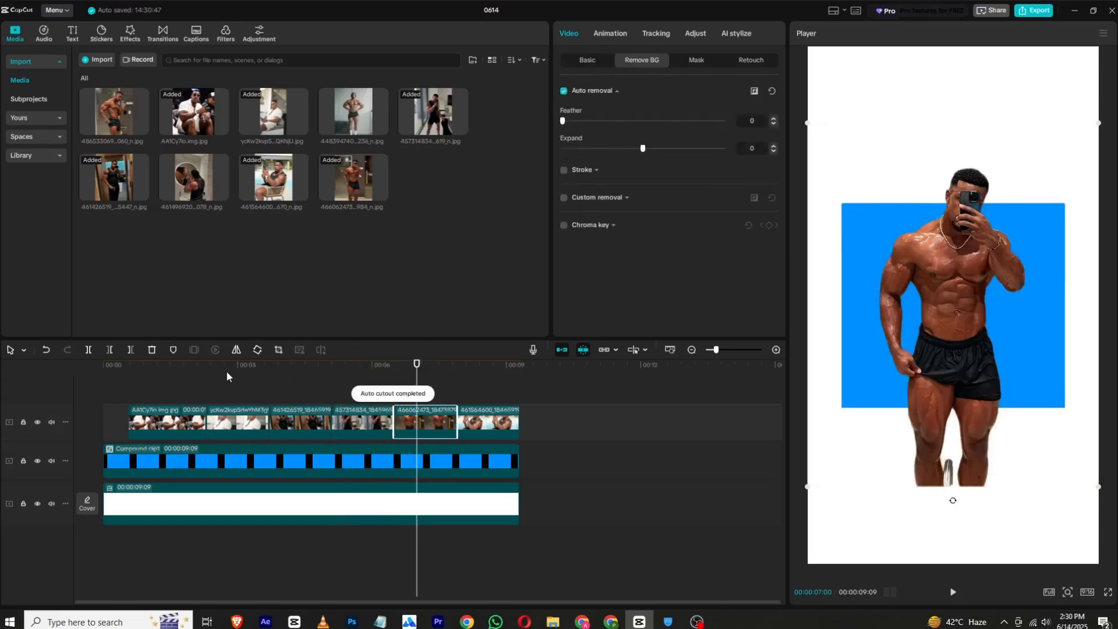
- Crop the shirtless selfie across the shorts and raise the cutout to sit on the blue square's lower edge
{"action": "left_click", "coordinate": [278, 350]}
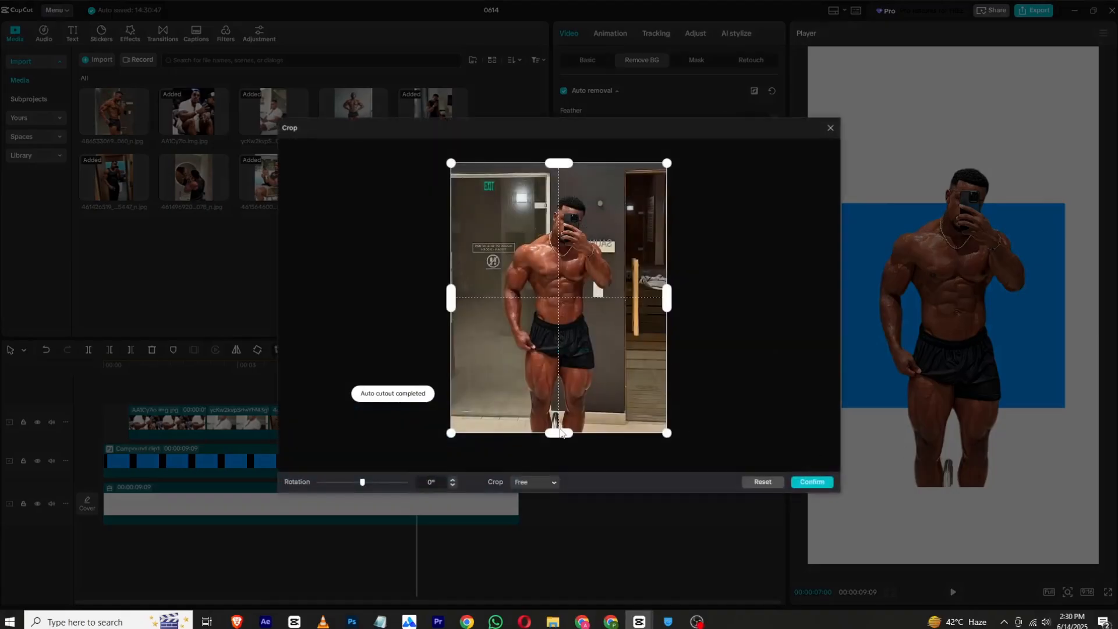
{"action": "left_click_drag", "start_coordinate": [560, 432], "coordinate": [559, 355]}
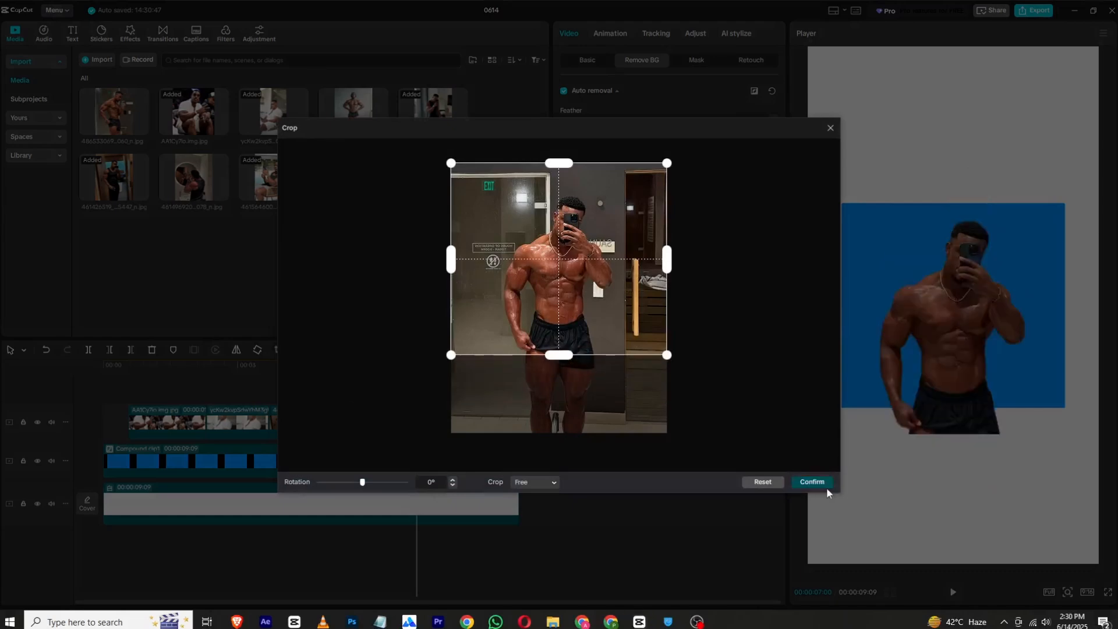
{"action": "left_click", "coordinate": [812, 482]}
{"action": "left_click_drag", "start_coordinate": [966, 386], "coordinate": [965, 364]}
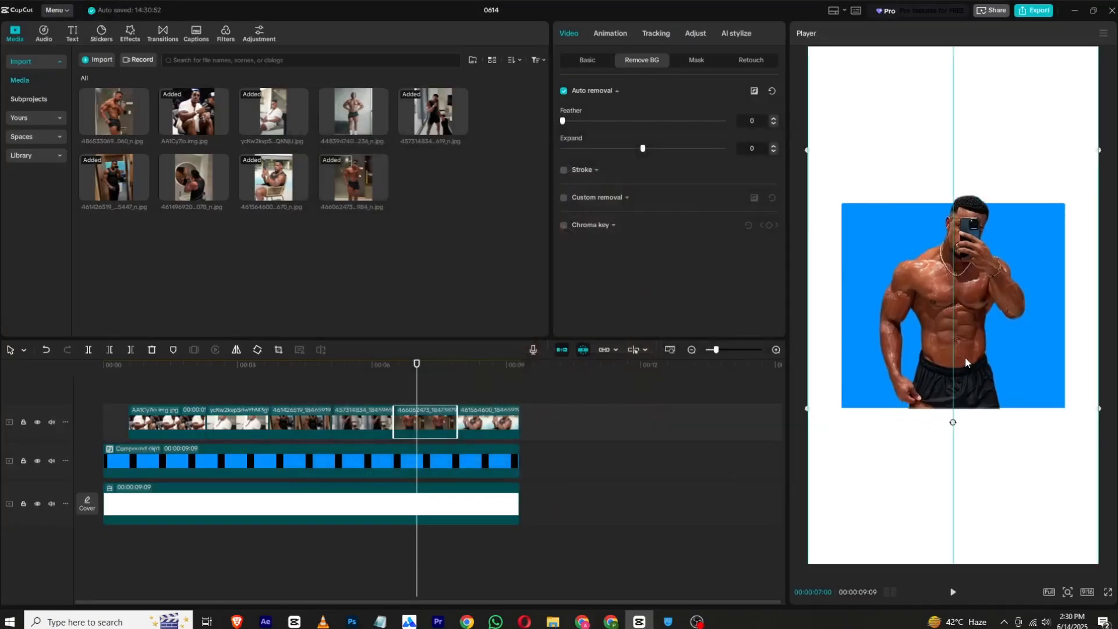
- Remove the background of the sixth photo clip, the man seated in a wicker chair, with Auto removal
{"action": "left_click", "coordinate": [475, 366]}
{"action": "left_click", "coordinate": [489, 423]}
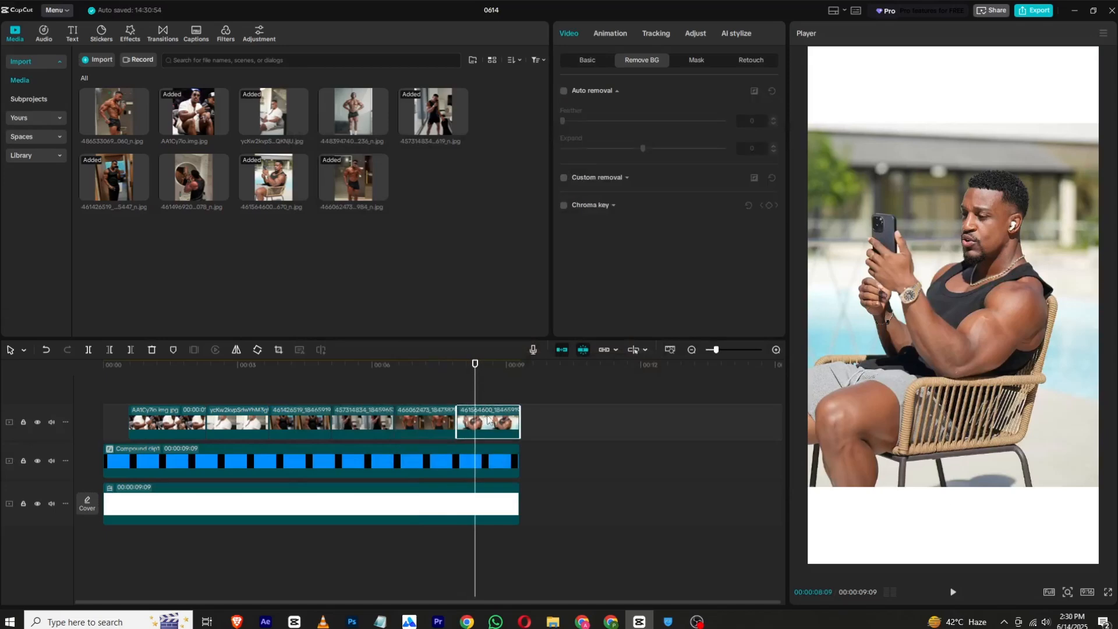
{"action": "left_click", "coordinate": [564, 90]}
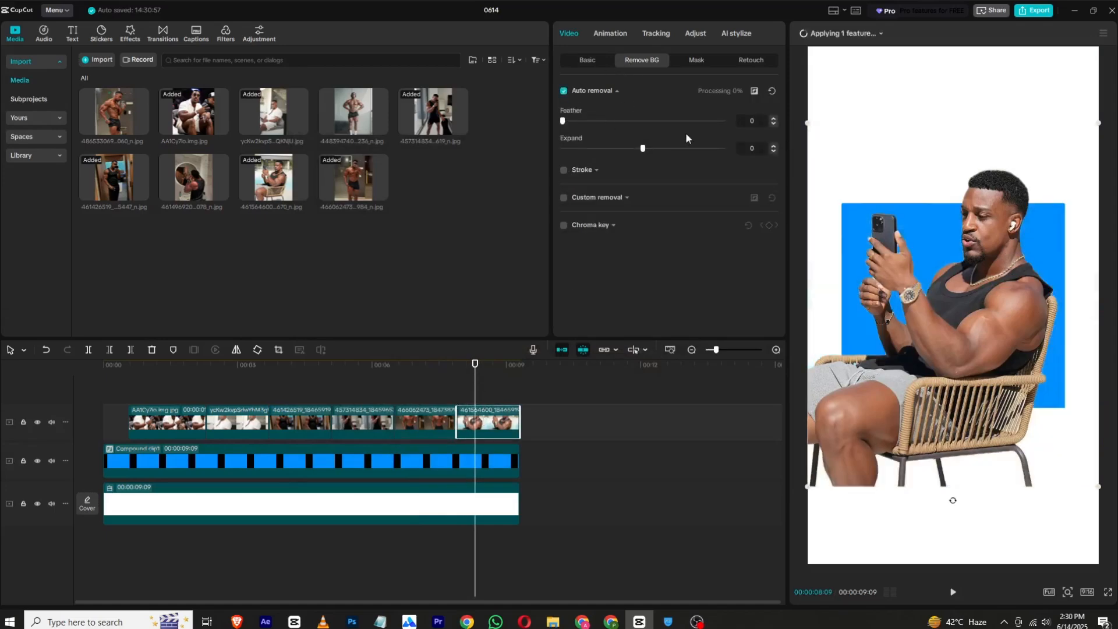
- Crop the wicker-chair photo just below the armrest, cutting off the legs
{"action": "left_click", "coordinate": [278, 349]}
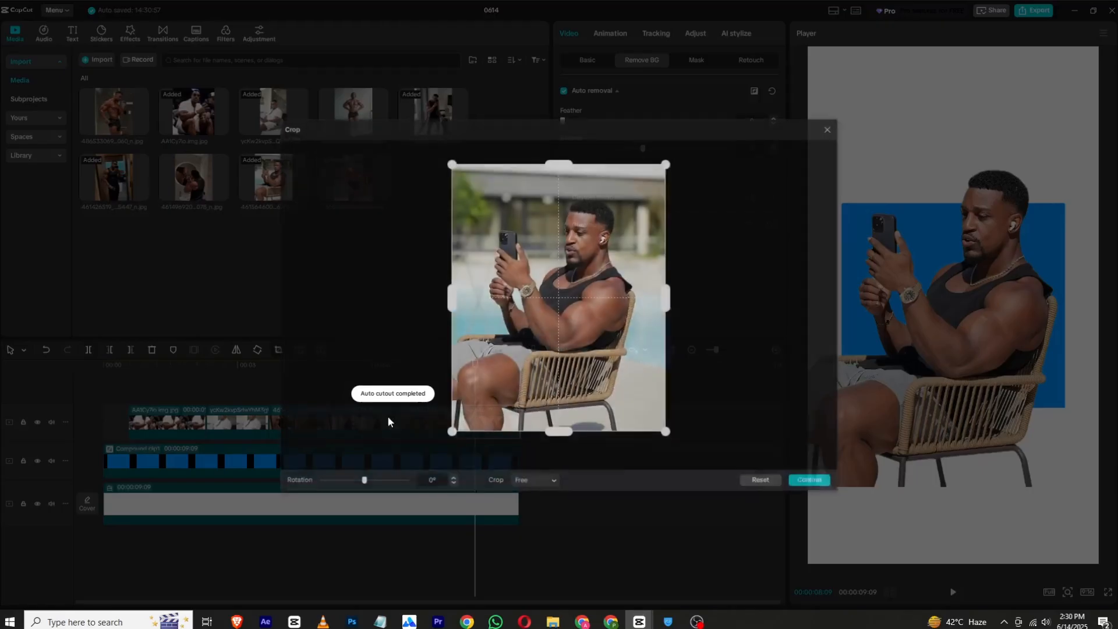
{"action": "left_click_drag", "start_coordinate": [559, 433], "coordinate": [567, 367]}
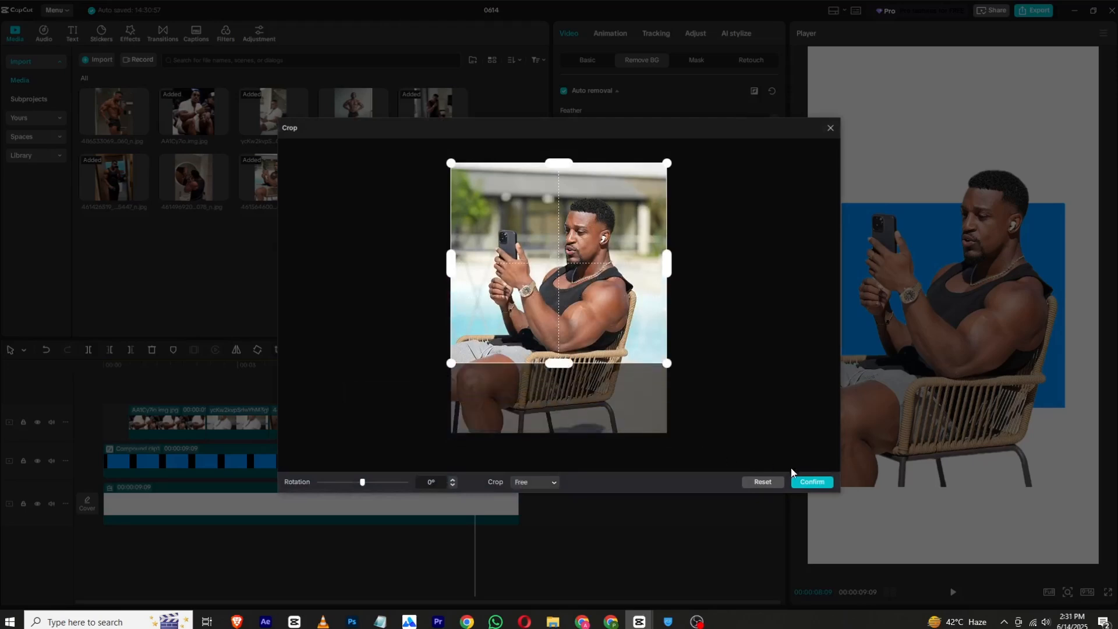
{"action": "left_click", "coordinate": [811, 482]}
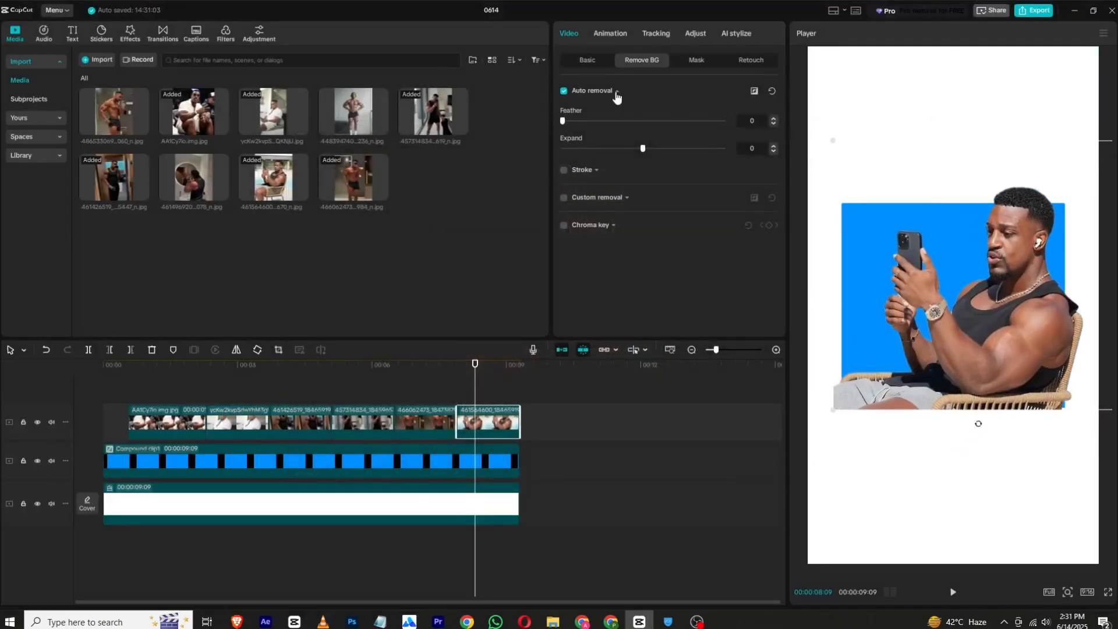
- Scale the wicker-chair cutout down slightly and align its bottom edge with the blue square's lower edge
{"action": "left_click", "coordinate": [588, 60]}
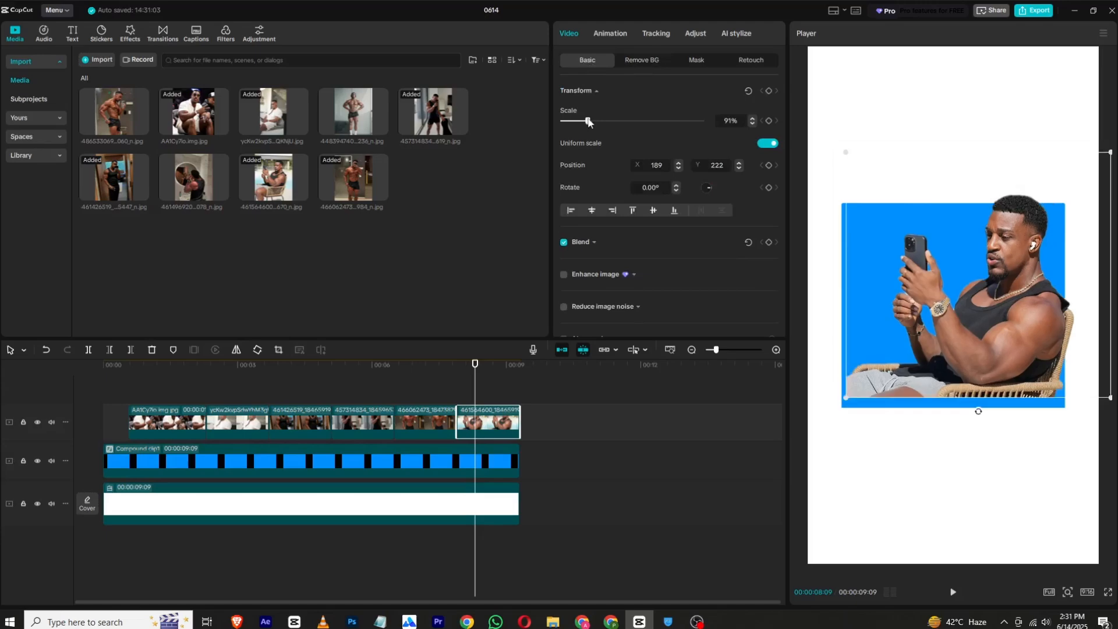
{"action": "left_click_drag", "start_coordinate": [591, 121], "coordinate": [585, 122]}
{"action": "left_click", "coordinate": [843, 268]}
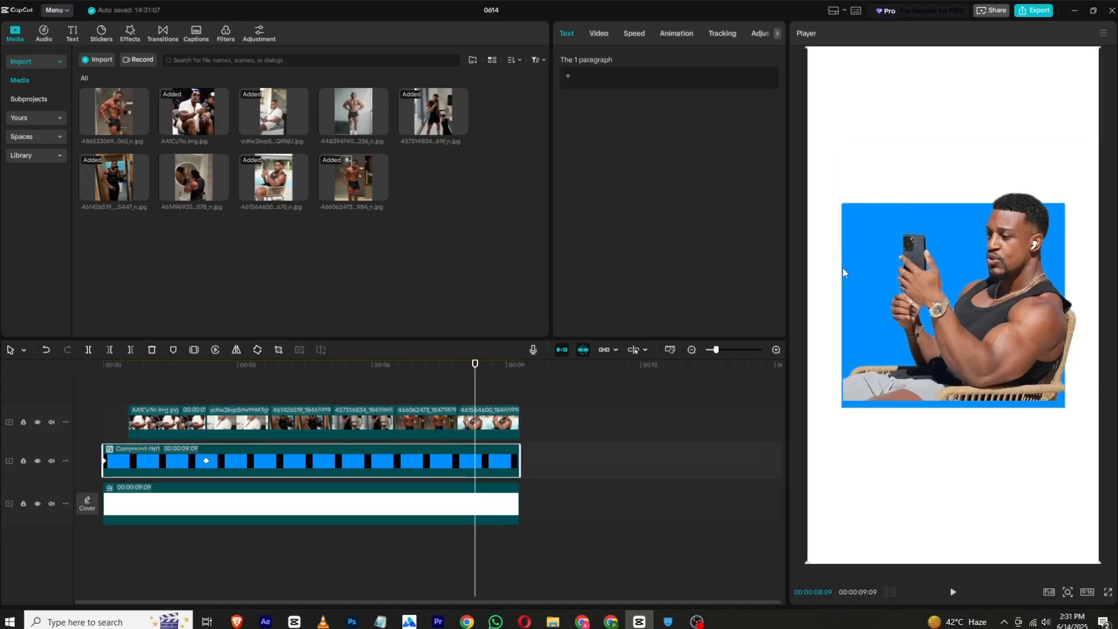
{"action": "key", "text": "ctrl+z"}
{"action": "left_click", "coordinate": [470, 427]}
{"action": "left_click_drag", "start_coordinate": [940, 288], "coordinate": [938, 298]}
{"action": "left_click", "coordinate": [302, 383]}
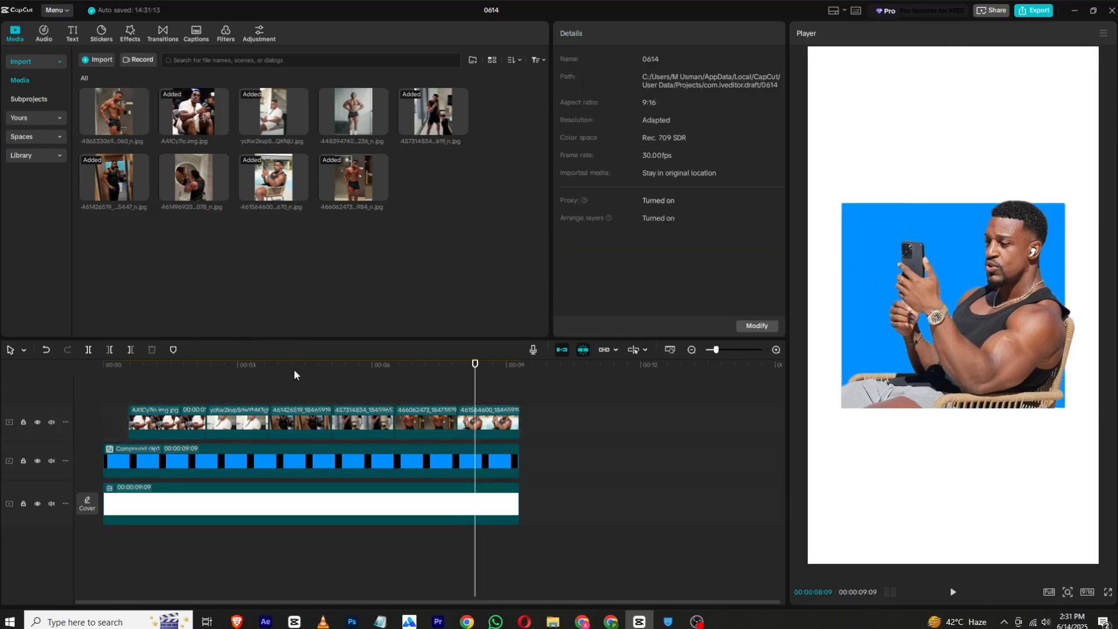
- Preview the sequence from the start and shift the shirtless selfie cutout to X -46, Y 196 on the blue square
{"action": "key", "text": "Home"}
{"action": "left_click", "coordinate": [950, 594]}
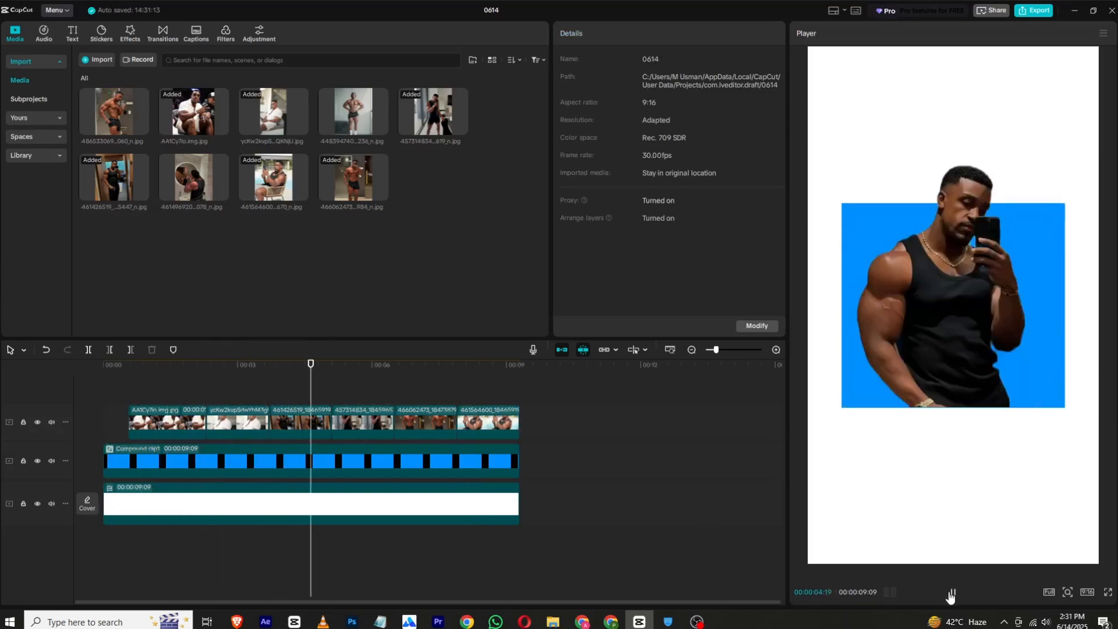
{"action": "left_click", "coordinate": [424, 422]}
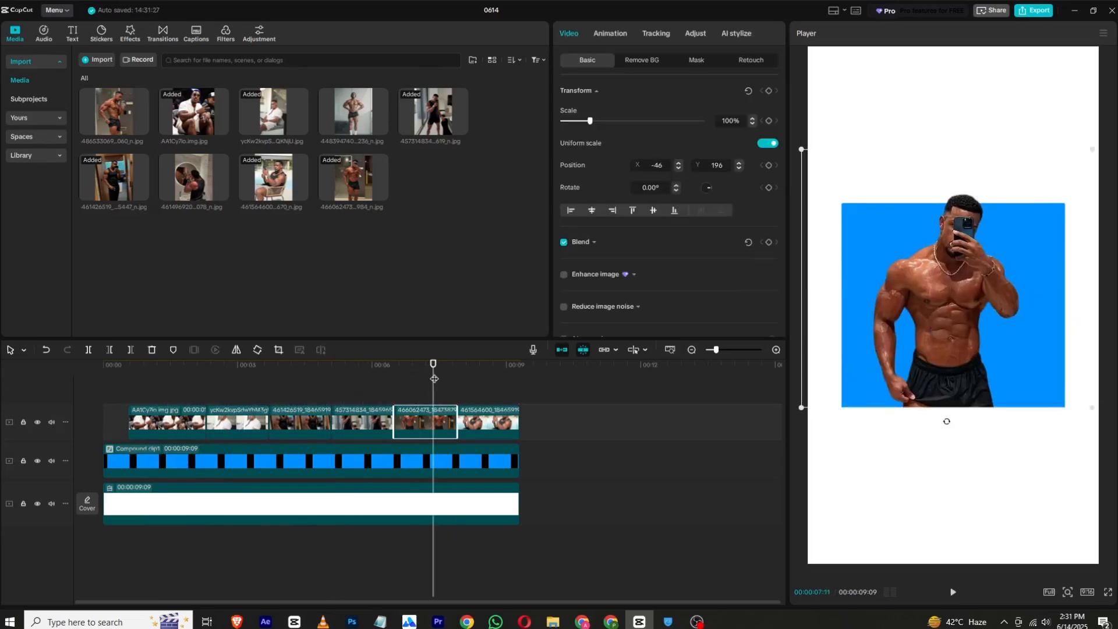
{"action": "left_click", "coordinate": [408, 397]}
- Combine the last five photo clips, starting at 00:00:02:09, into one compound clip
{"action": "left_click_drag", "start_coordinate": [408, 376], "coordinate": [206, 378]}
{"action": "left_click_drag", "start_coordinate": [571, 390], "coordinate": [214, 426]}
{"action": "right_click", "coordinate": [214, 425]}
{"action": "left_click", "coordinate": [283, 381]}
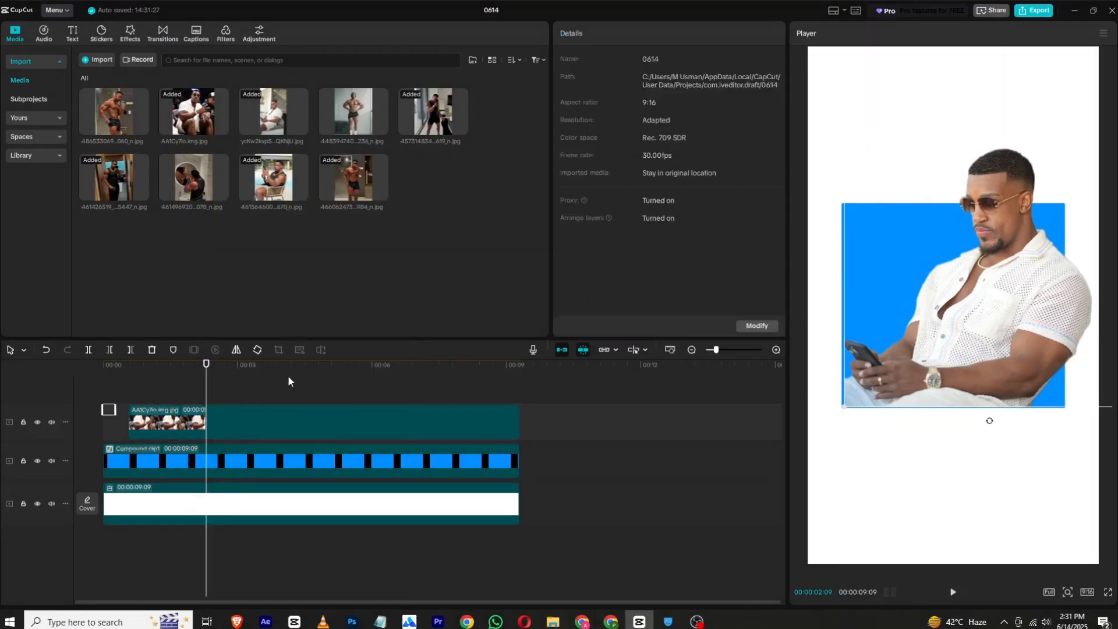
- Try a speed of 1.45x on the photo compound clip and play it back
{"action": "left_click", "coordinate": [604, 34]}
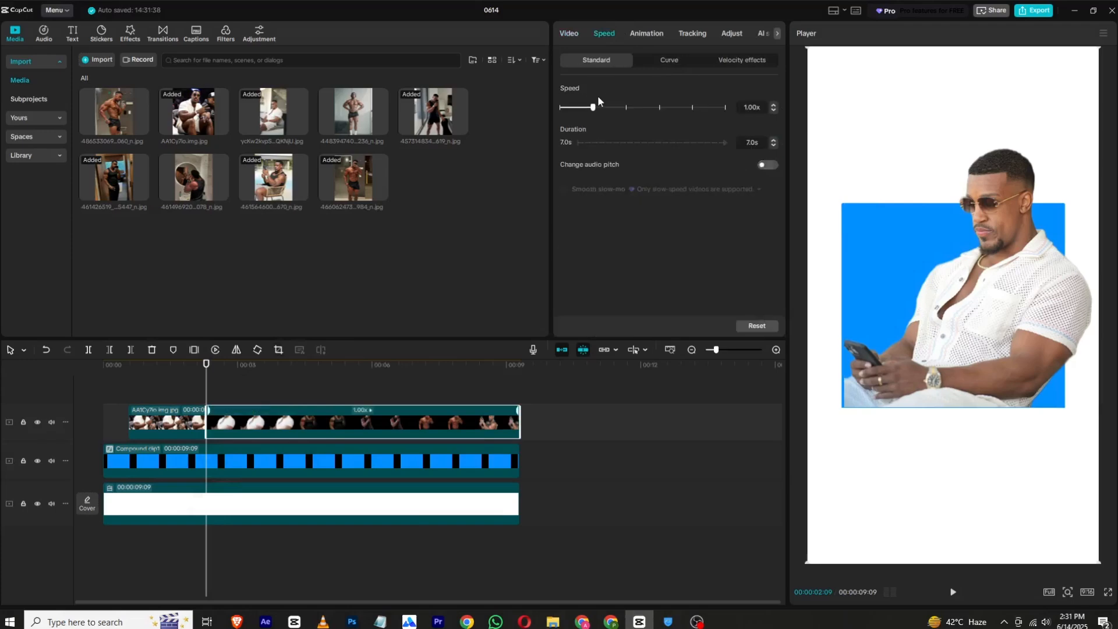
{"action": "left_click_drag", "start_coordinate": [609, 109], "coordinate": [609, 109]}
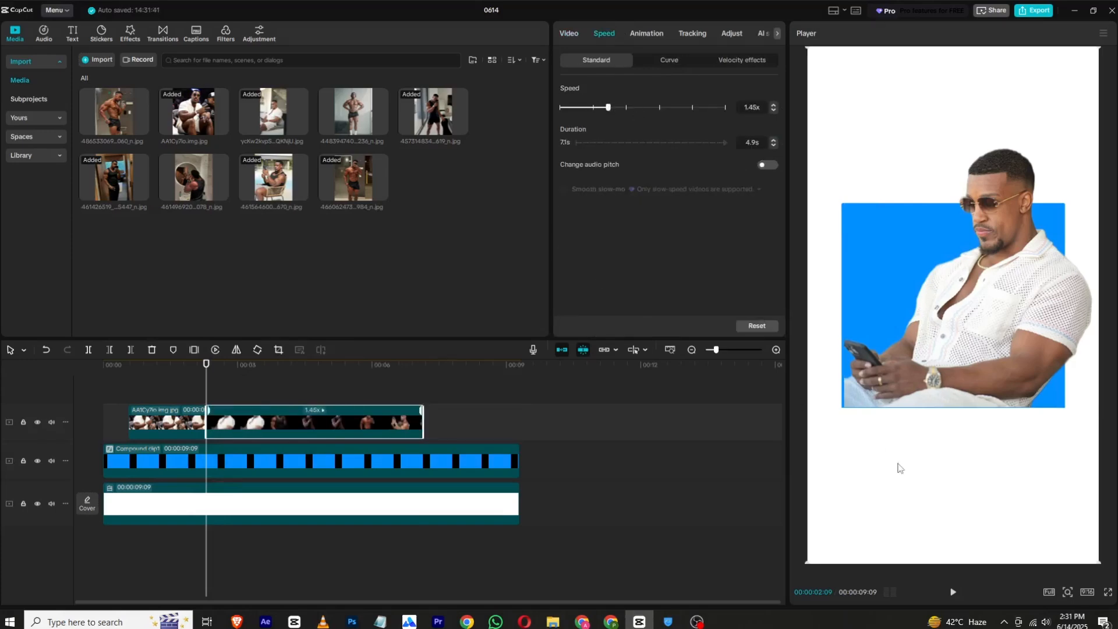
{"action": "left_click", "coordinate": [952, 591]}
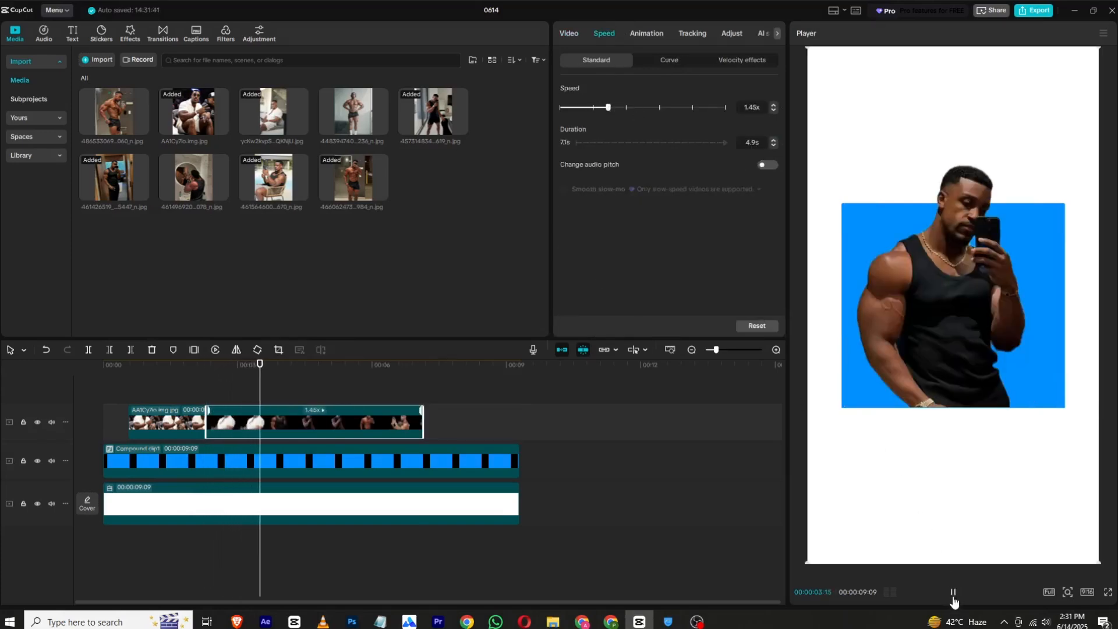
{"action": "left_click", "coordinate": [953, 594]}
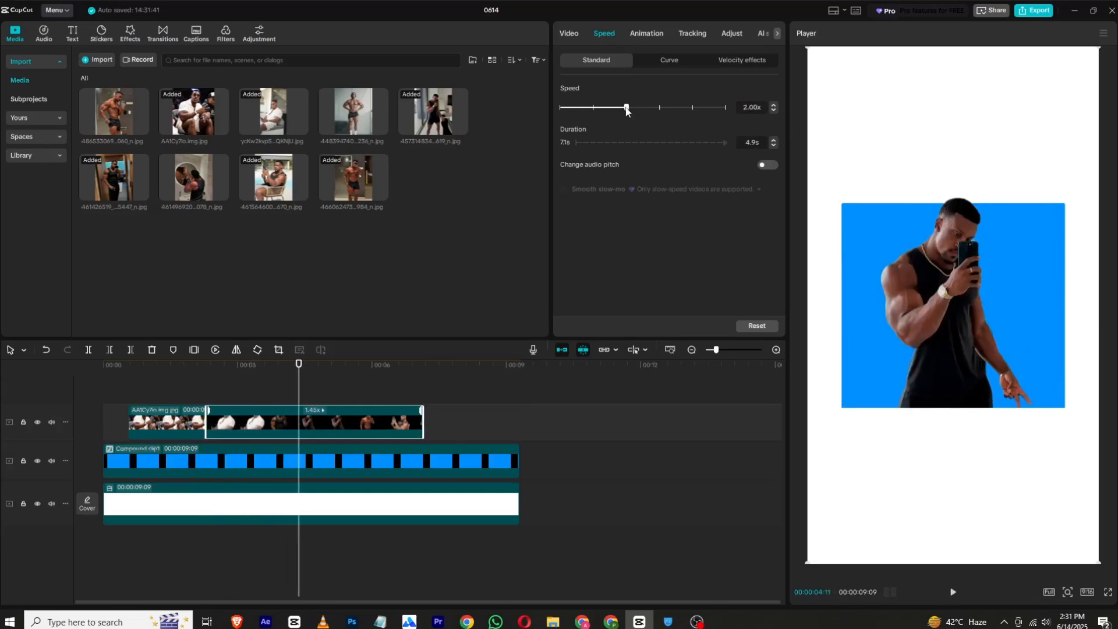
- Try a speed of 2.00x on the photo compound clip and play it from its start
{"action": "left_click_drag", "start_coordinate": [626, 111], "coordinate": [626, 111]}
{"action": "left_click_drag", "start_coordinate": [244, 369], "coordinate": [206, 374]}
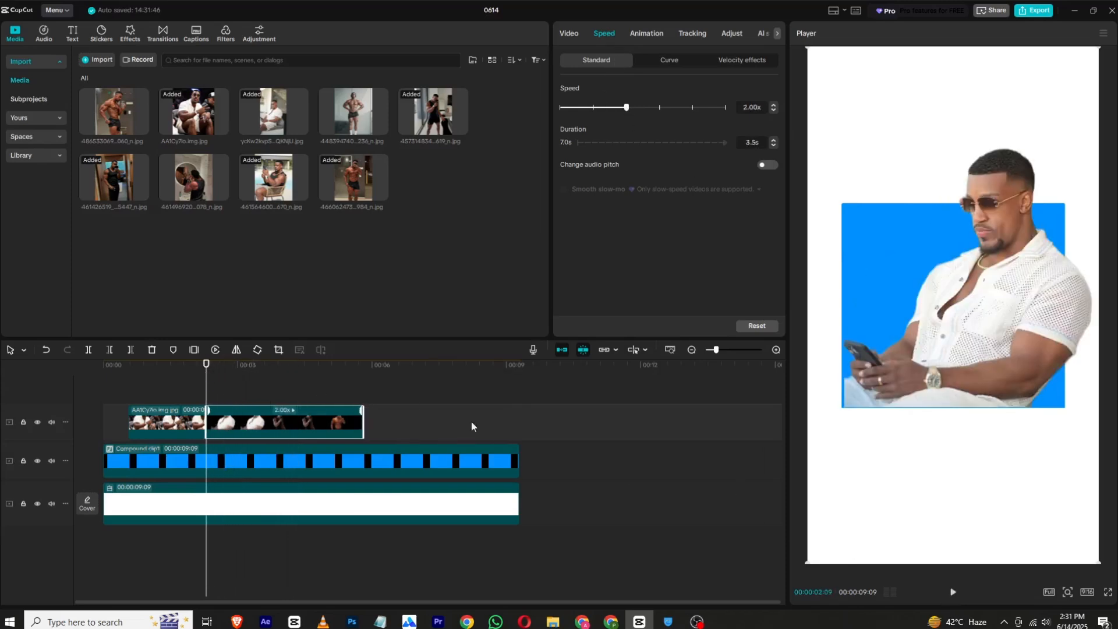
{"action": "left_click", "coordinate": [951, 593]}
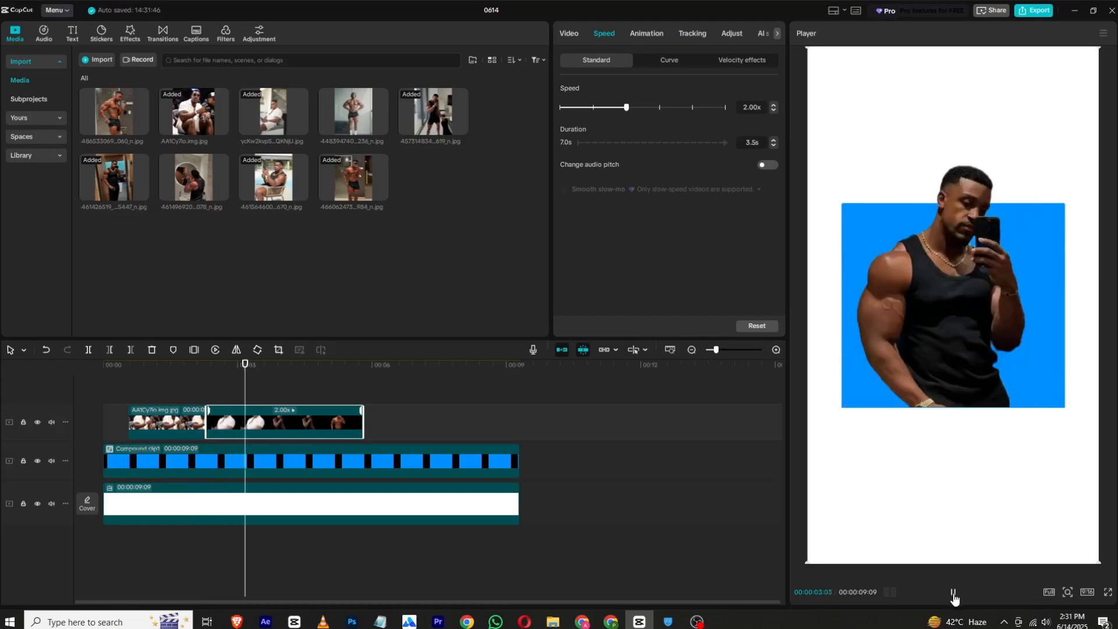
{"action": "left_click", "coordinate": [952, 593]}
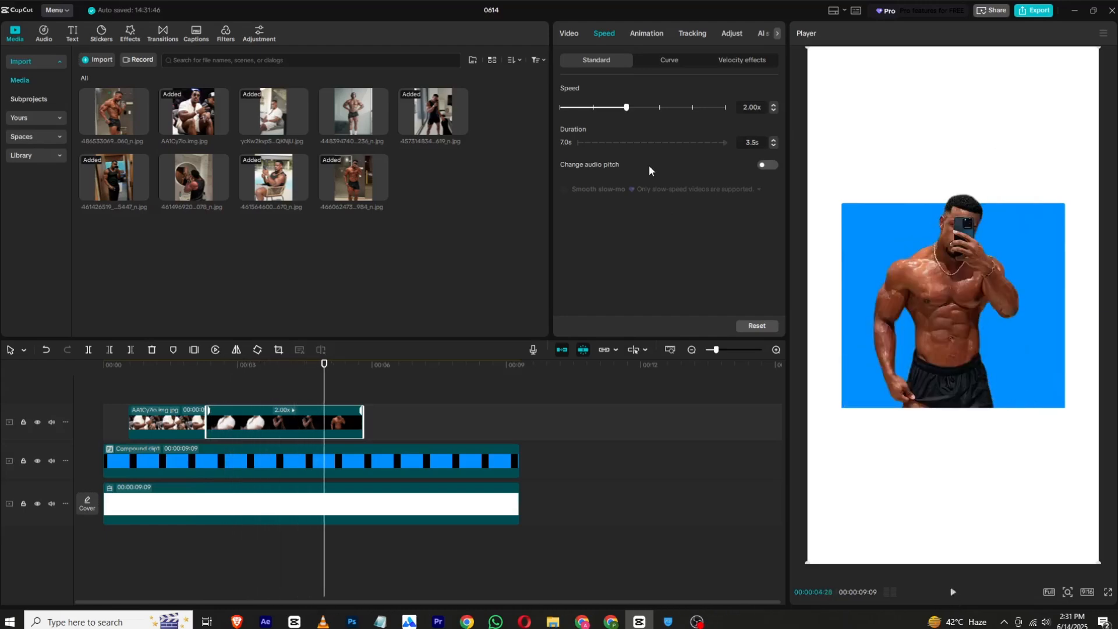
- Try a speed of 5.00x on the photo compound clip and preview it from its start
{"action": "left_click_drag", "start_coordinate": [656, 111], "coordinate": [659, 109]}
{"action": "left_click", "coordinate": [207, 369]}
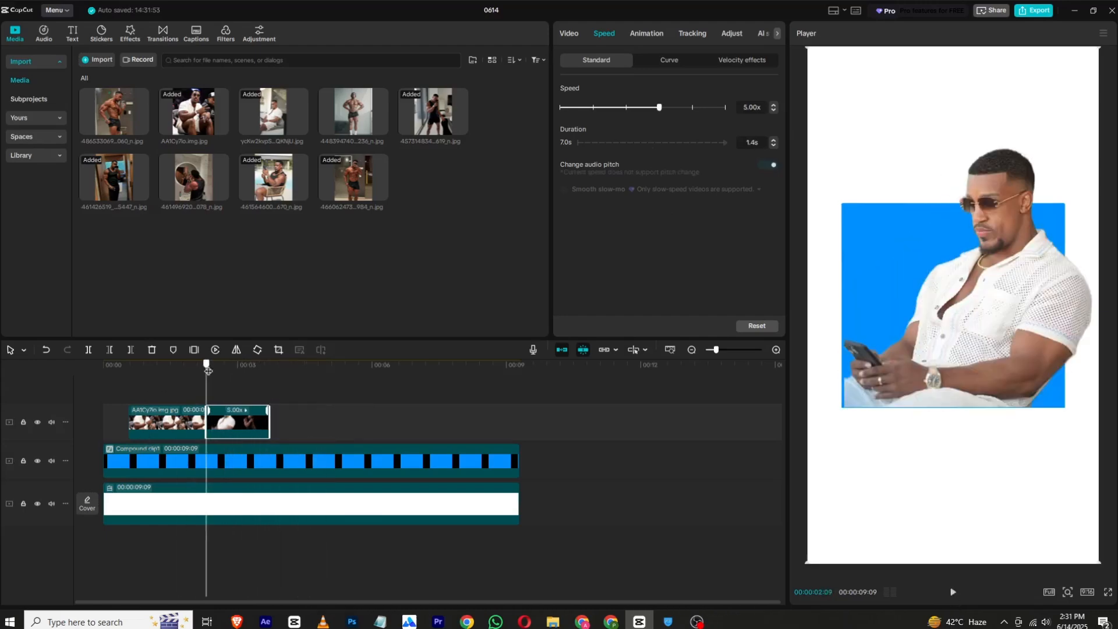
{"action": "left_click", "coordinate": [950, 593]}
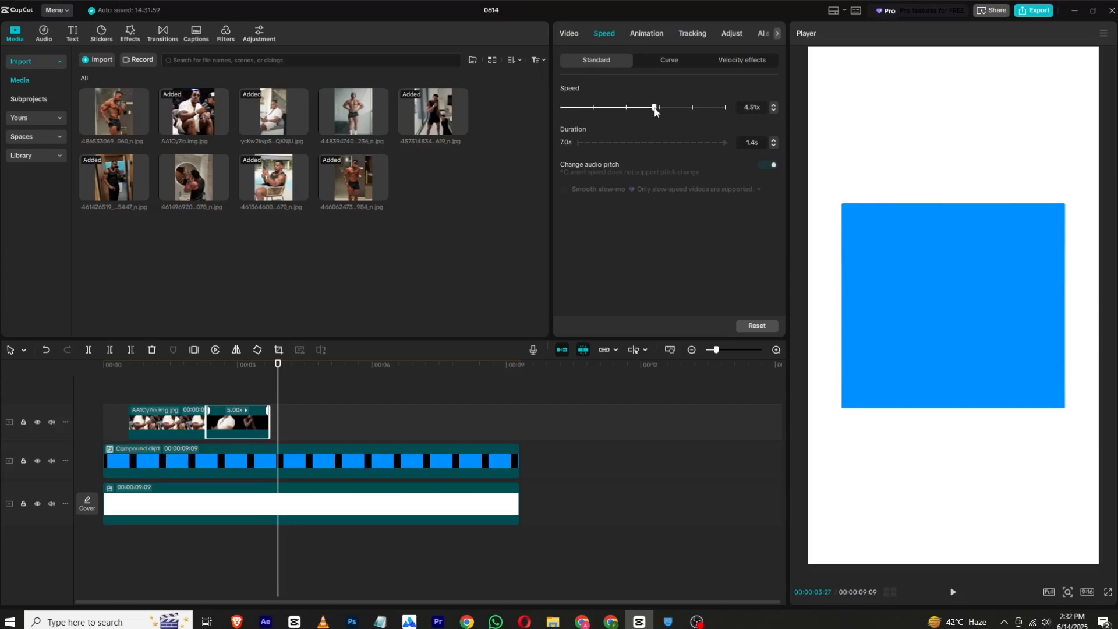
- Set the photo compound clip's speed to 4.19x and return the playhead to the start of the timeline
{"action": "left_click_drag", "start_coordinate": [651, 111], "coordinate": [651, 111]}
{"action": "left_click", "coordinate": [53, 368]}
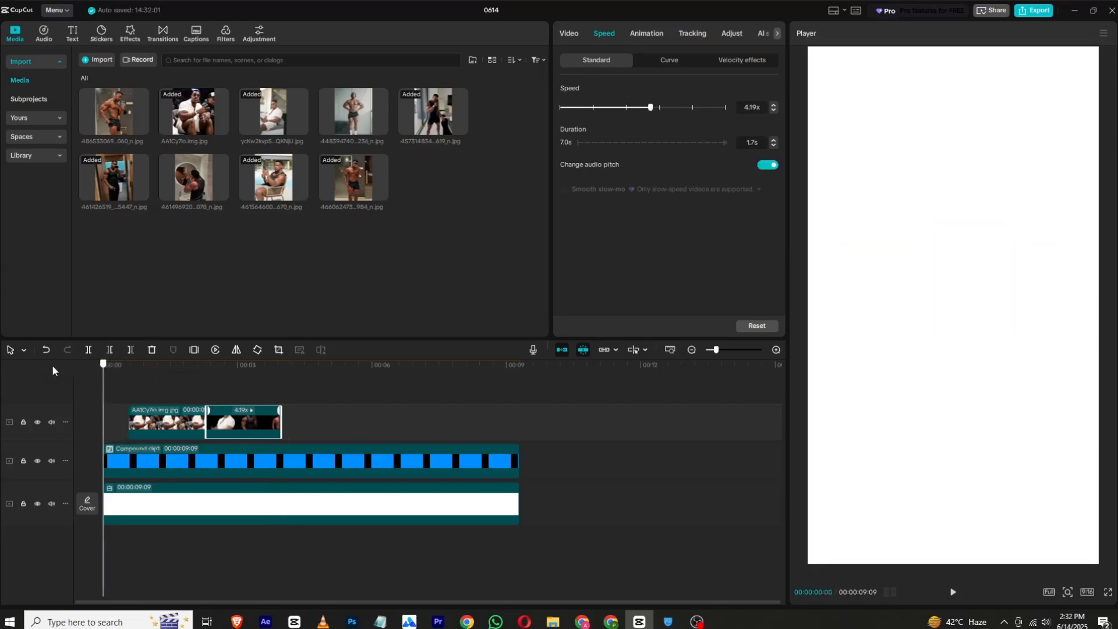
- Import camera shot.wav and place it on the timeline at 00:00:02:09, the start of the sped-up photo compound clip
{"action": "left_click", "coordinate": [952, 592]}
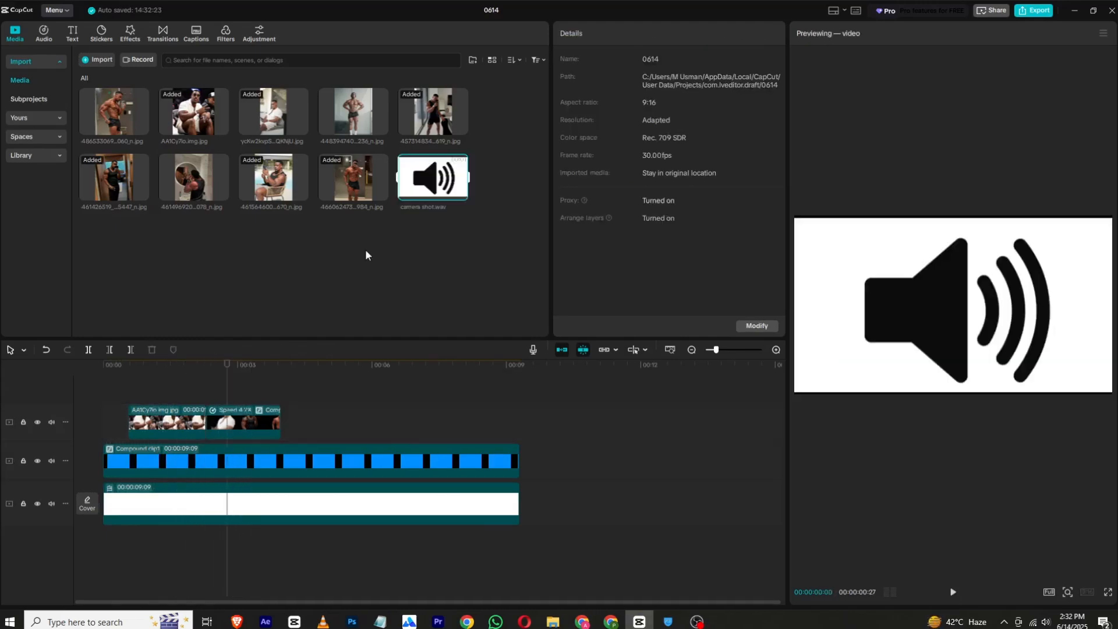
{"action": "left_click", "coordinate": [366, 255]}
{"action": "left_click_drag", "start_coordinate": [226, 378], "coordinate": [208, 373]}
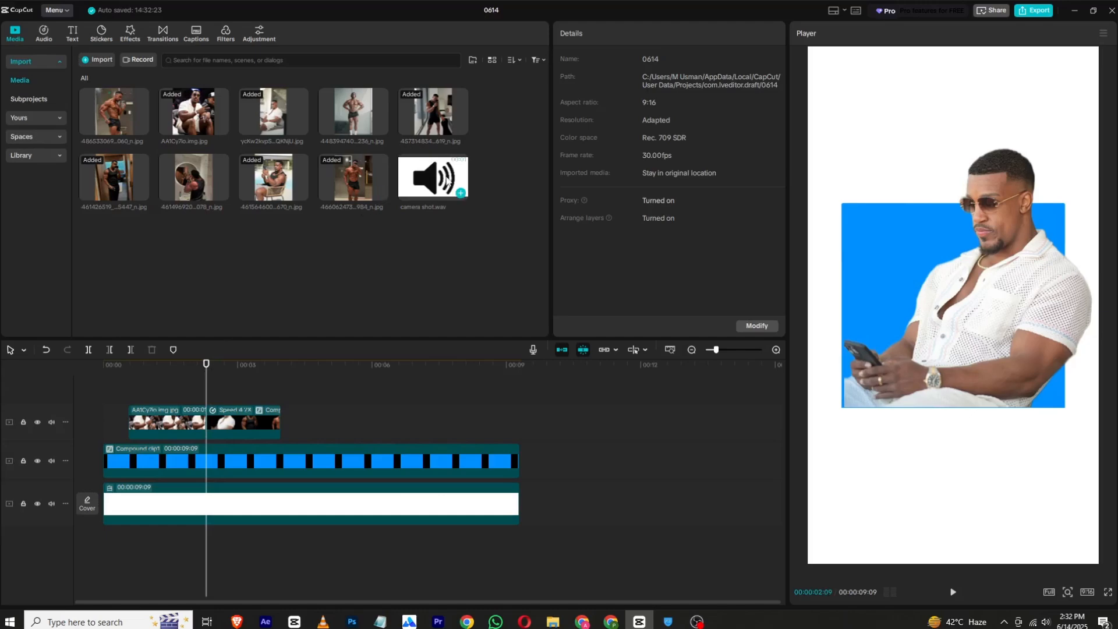
{"action": "left_click_drag", "start_coordinate": [448, 179], "coordinate": [220, 548]}
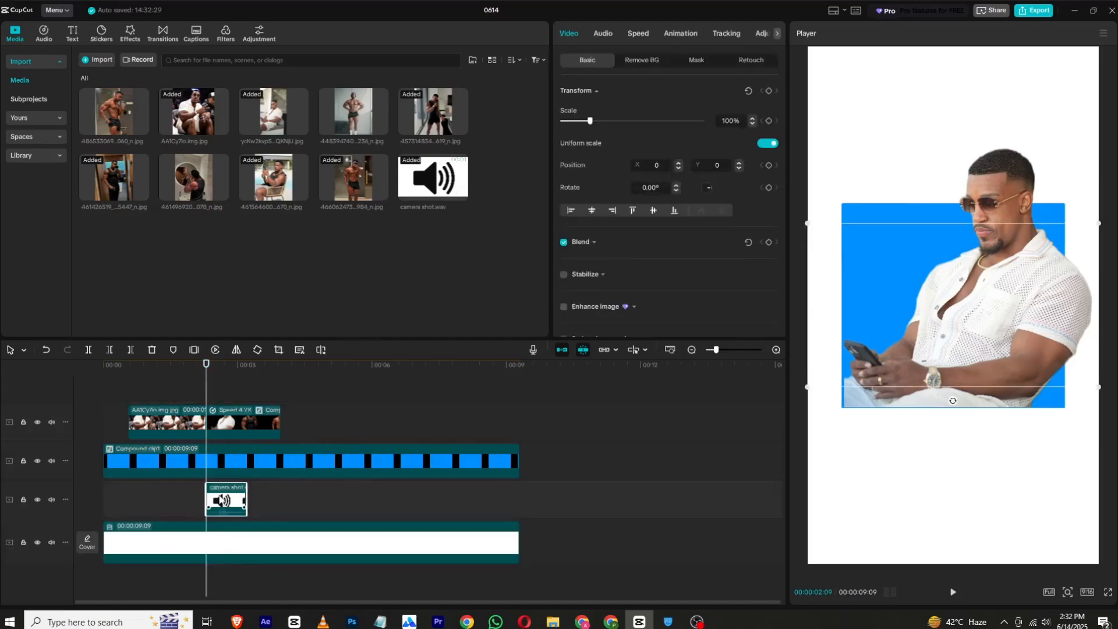
- Extract the audio from the camera shot clip and delete its video part
{"action": "left_click_drag", "start_coordinate": [219, 500], "coordinate": [218, 489]}
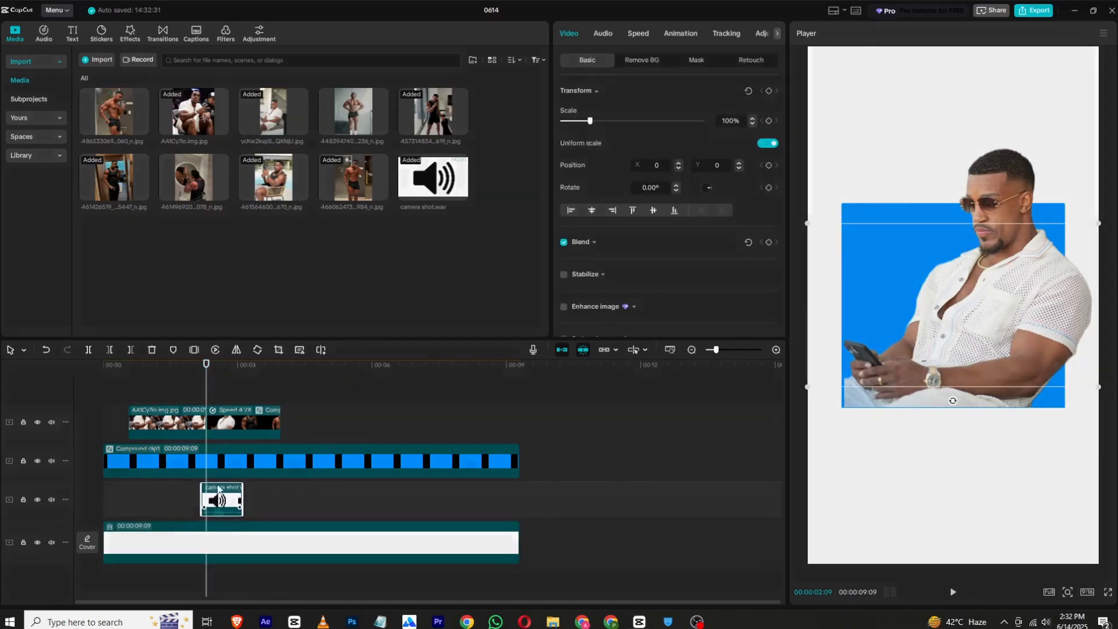
{"action": "right_click", "coordinate": [219, 489]}
{"action": "left_click", "coordinate": [222, 329]}
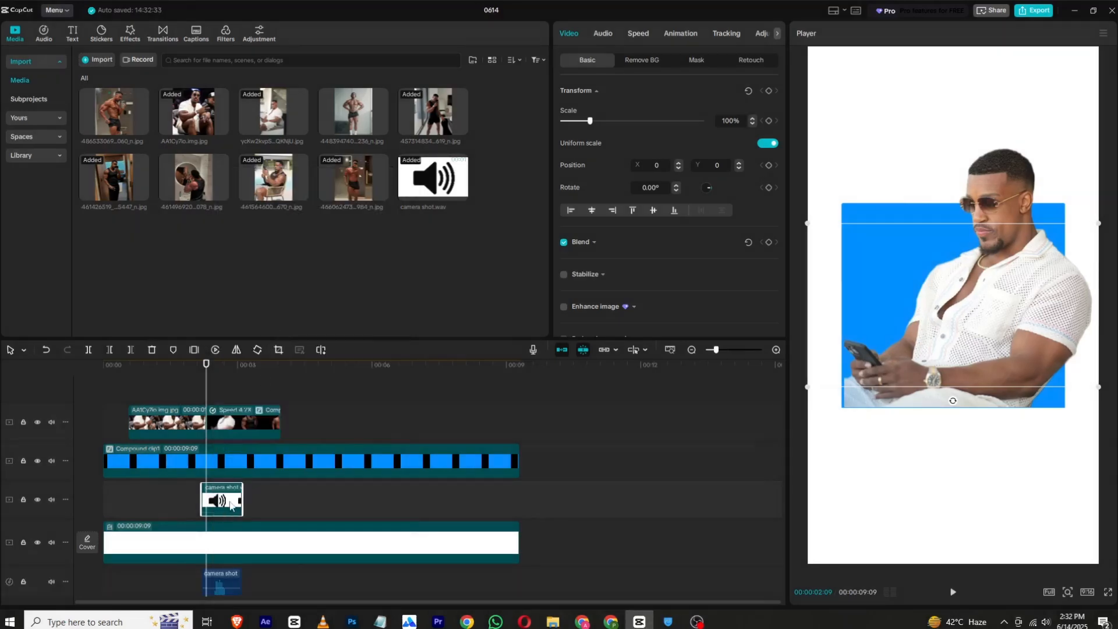
{"action": "key", "text": "Delete"}
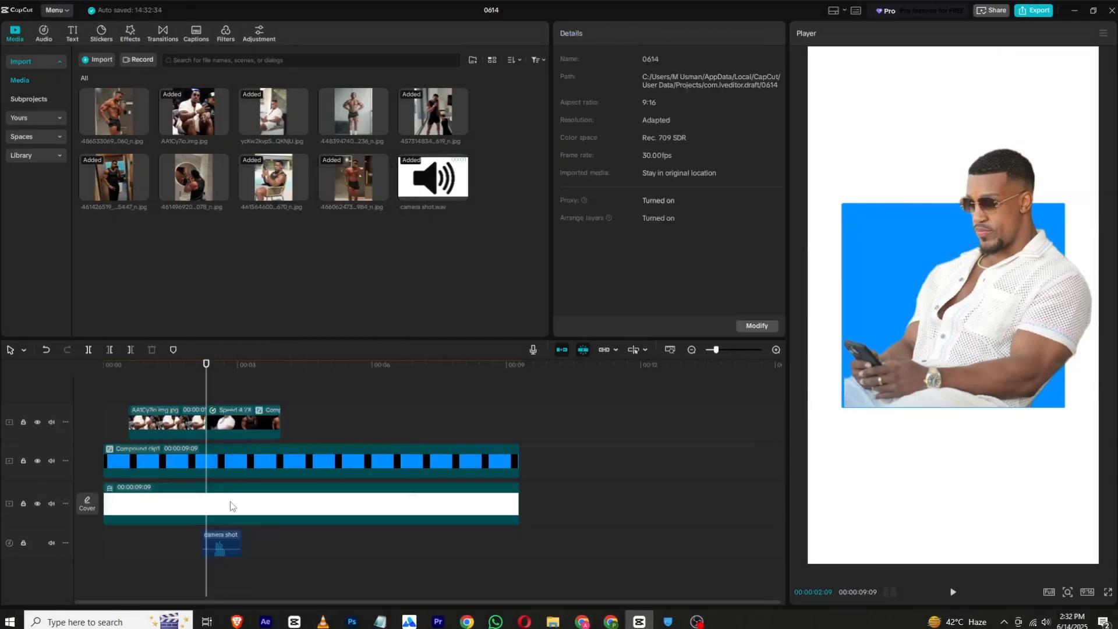
- Align the start of the extracted camera shot audio with the start of the sped-up photo compound clip
{"action": "left_click", "coordinate": [221, 544]}
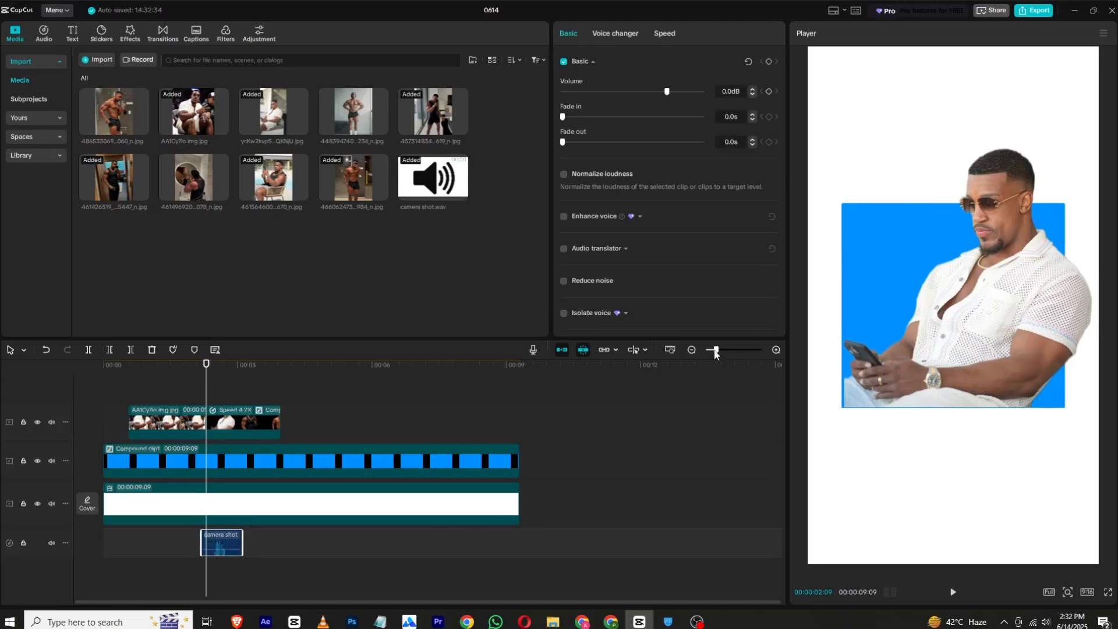
{"action": "left_click_drag", "start_coordinate": [715, 351], "coordinate": [731, 352]}
{"action": "mouse_move", "coordinate": [202, 543]}
{"action": "left_mouse_down"}
{"action": "mouse_move", "coordinate": [247, 537]}
{"action": "mouse_move", "coordinate": [220, 539]}
{"action": "left_mouse_up"}
- Paste a copy of the camera shot audio at 00:00:02:20 for the black tank top selfie photo
{"action": "left_click_drag", "start_coordinate": [217, 366], "coordinate": [278, 375]}
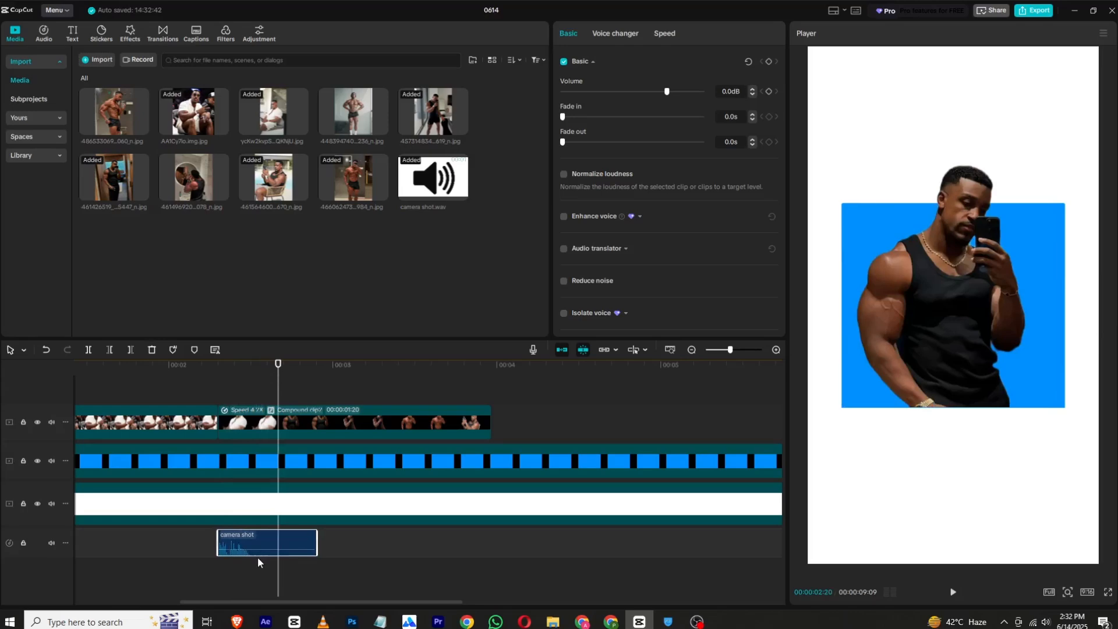
{"action": "right_click", "coordinate": [264, 533]}
{"action": "left_click", "coordinate": [319, 326]}
{"action": "right_click", "coordinate": [294, 561]}
{"action": "left_click", "coordinate": [316, 582]}
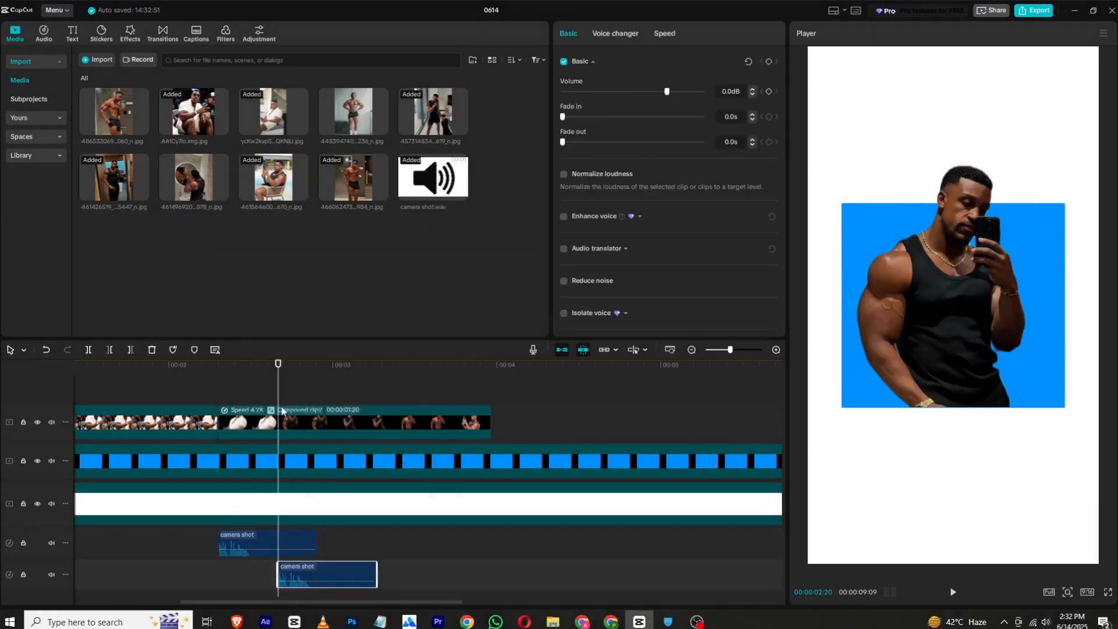
- Paste another copy of the camera shot audio at 00:00:02:29
{"action": "left_click_drag", "start_coordinate": [279, 384], "coordinate": [328, 396]}
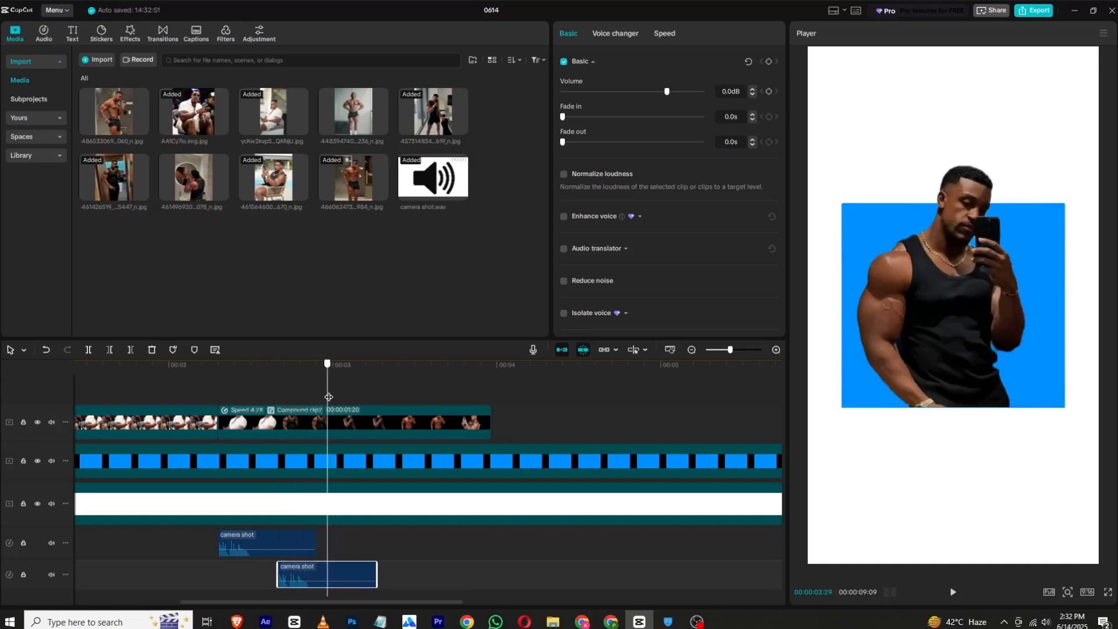
{"action": "right_click", "coordinate": [325, 581]}
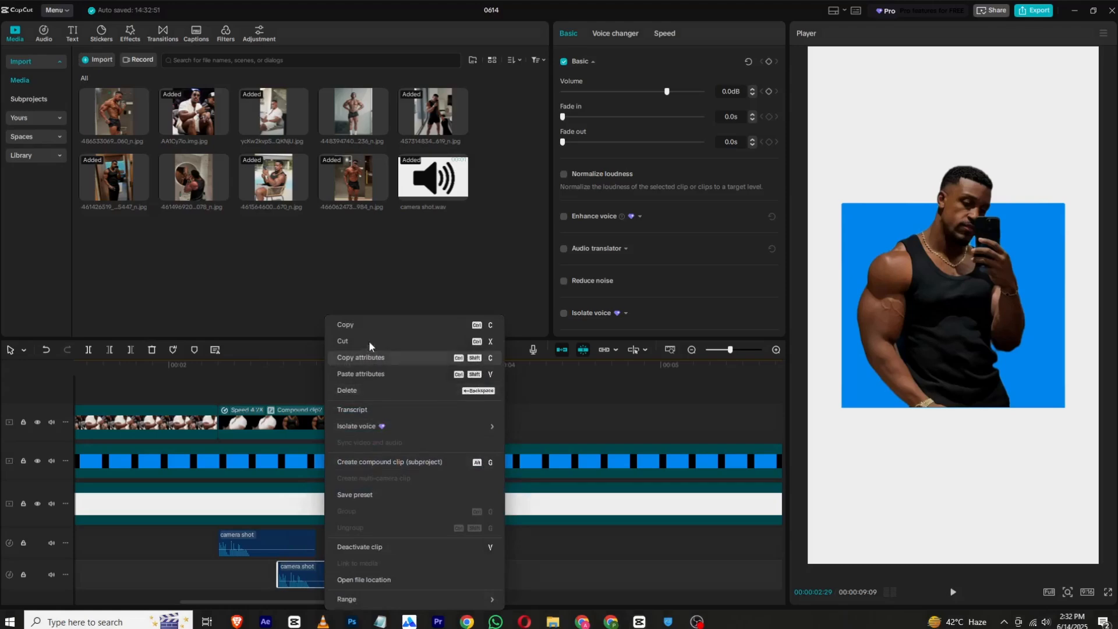
{"action": "left_click", "coordinate": [365, 320]}
{"action": "right_click", "coordinate": [345, 543]}
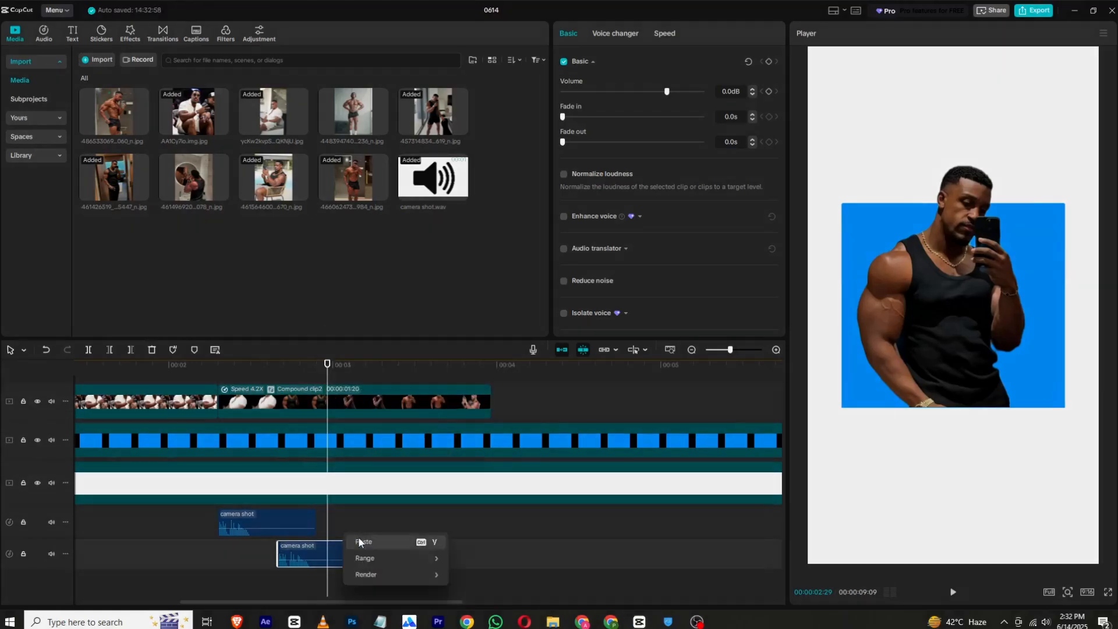
{"action": "left_click", "coordinate": [346, 556]}
- Paste a copy of the camera shot audio at 00:00:03:10 for the shirtless selfie photo
{"action": "left_click_drag", "start_coordinate": [329, 374], "coordinate": [389, 378]}
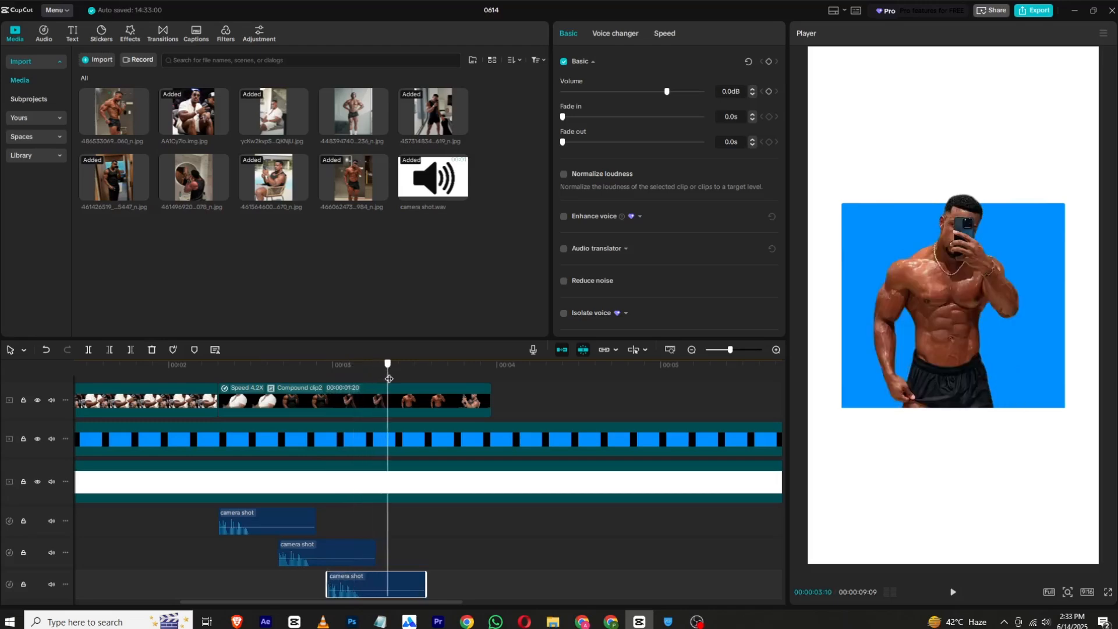
{"action": "right_click", "coordinate": [399, 584]}
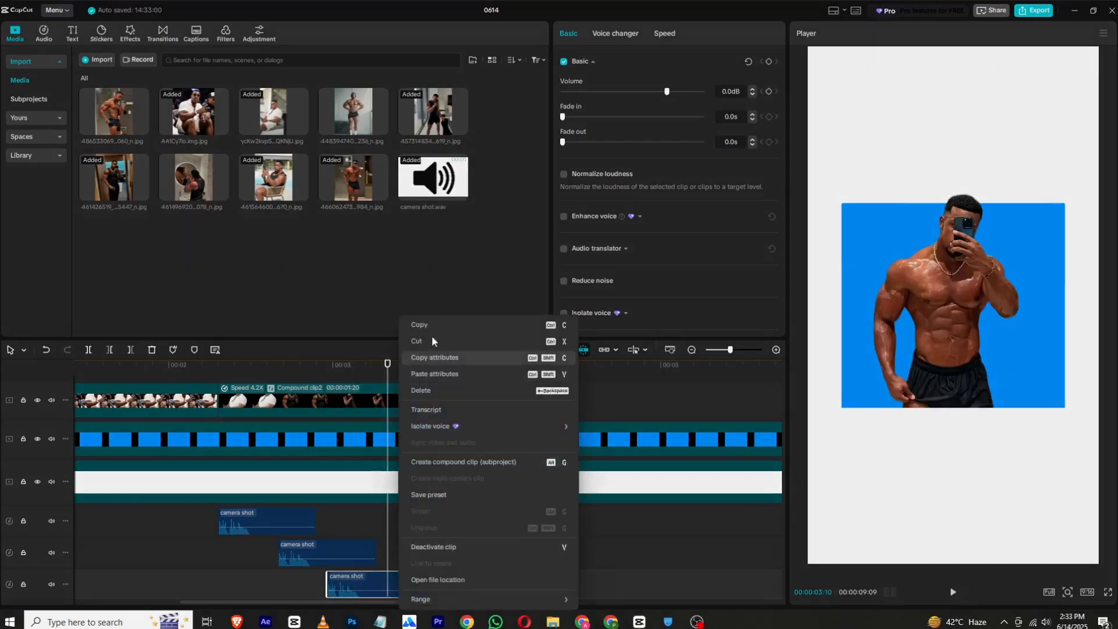
{"action": "left_click", "coordinate": [432, 325]}
{"action": "right_click", "coordinate": [406, 528]}
{"action": "left_click", "coordinate": [414, 540]}
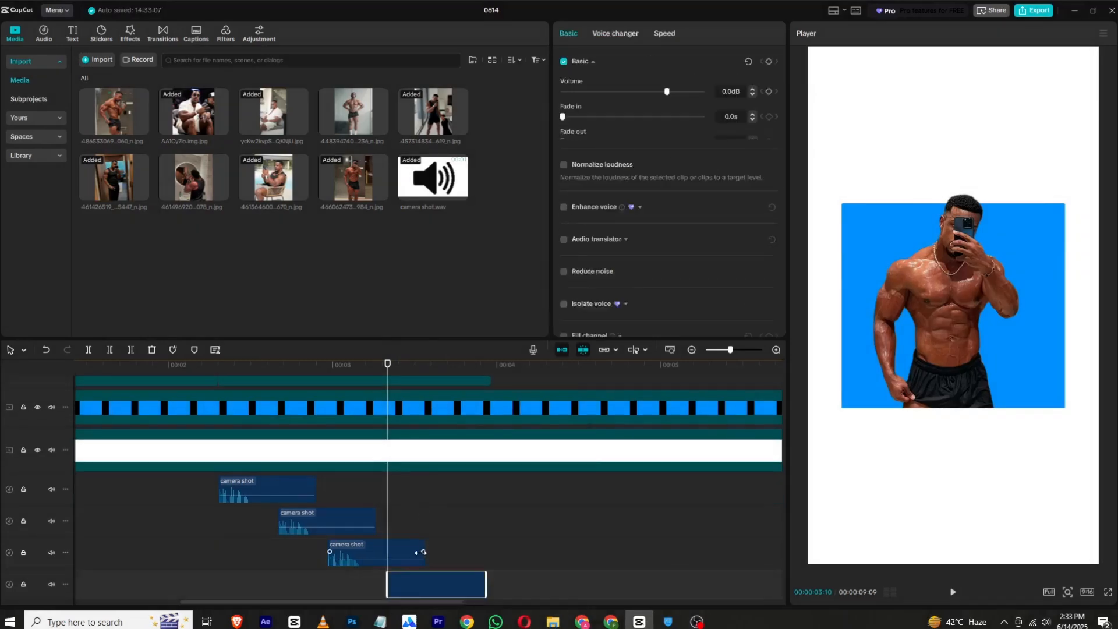
- Paste a copy of the camera shot audio at 00:00:03:21 for the seated phone photo
{"action": "left_click_drag", "start_coordinate": [404, 373], "coordinate": [447, 372]}
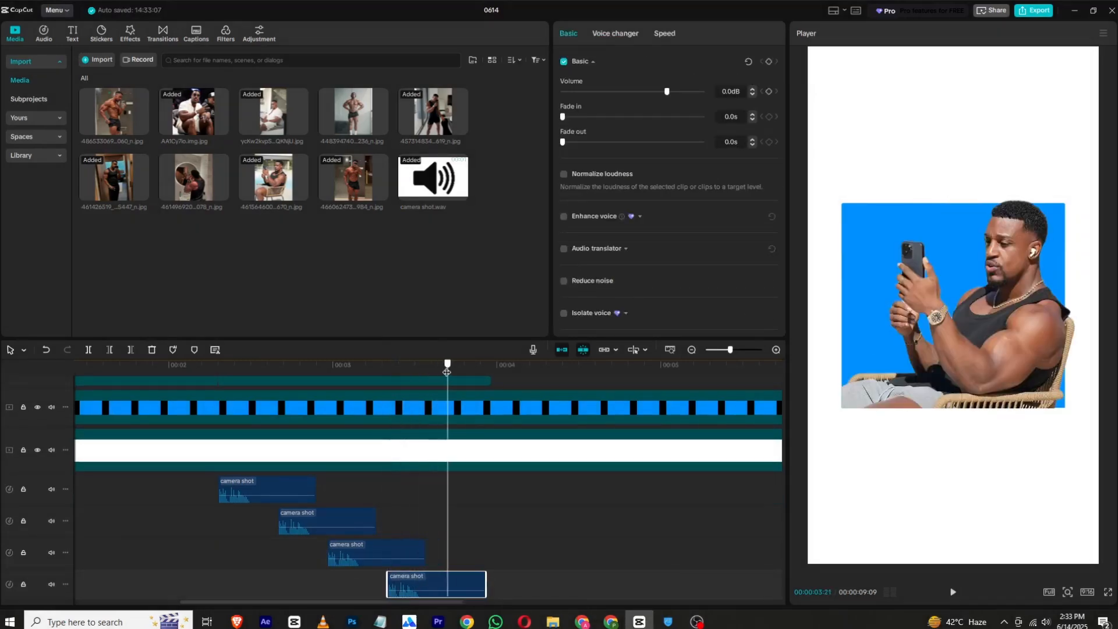
{"action": "right_click", "coordinate": [438, 582]}
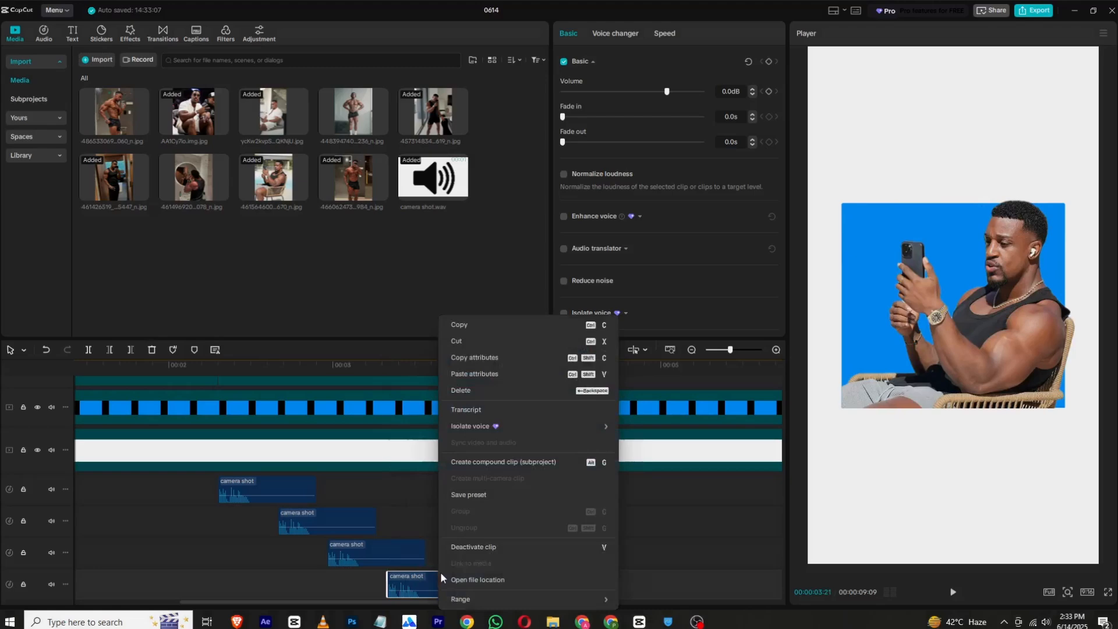
{"action": "left_click", "coordinate": [466, 373]}
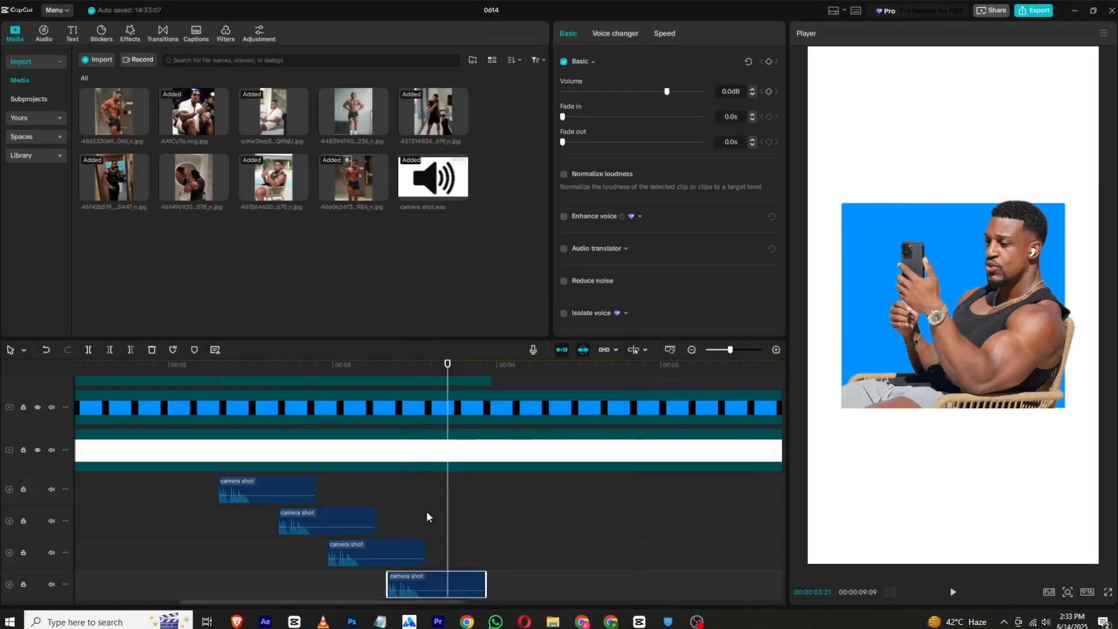
{"action": "right_click", "coordinate": [448, 548]}
{"action": "left_click", "coordinate": [464, 547]}
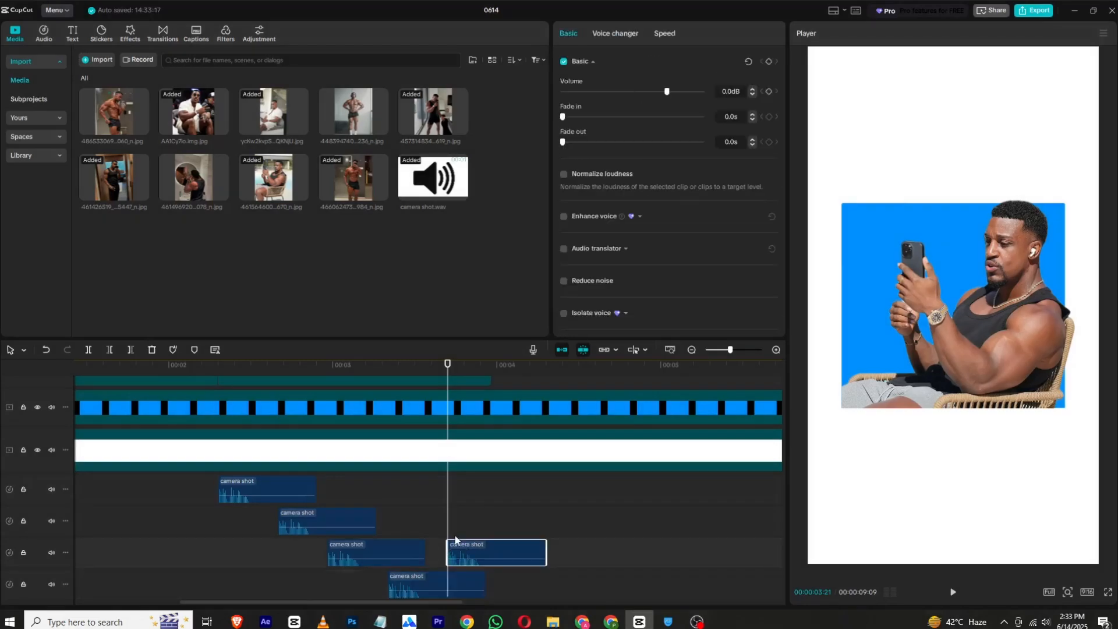
- Play the whole animation from the start of the timeline to check the camera shot sounds against the photo changes
{"action": "left_click_drag", "start_coordinate": [464, 368], "coordinate": [24, 370]}
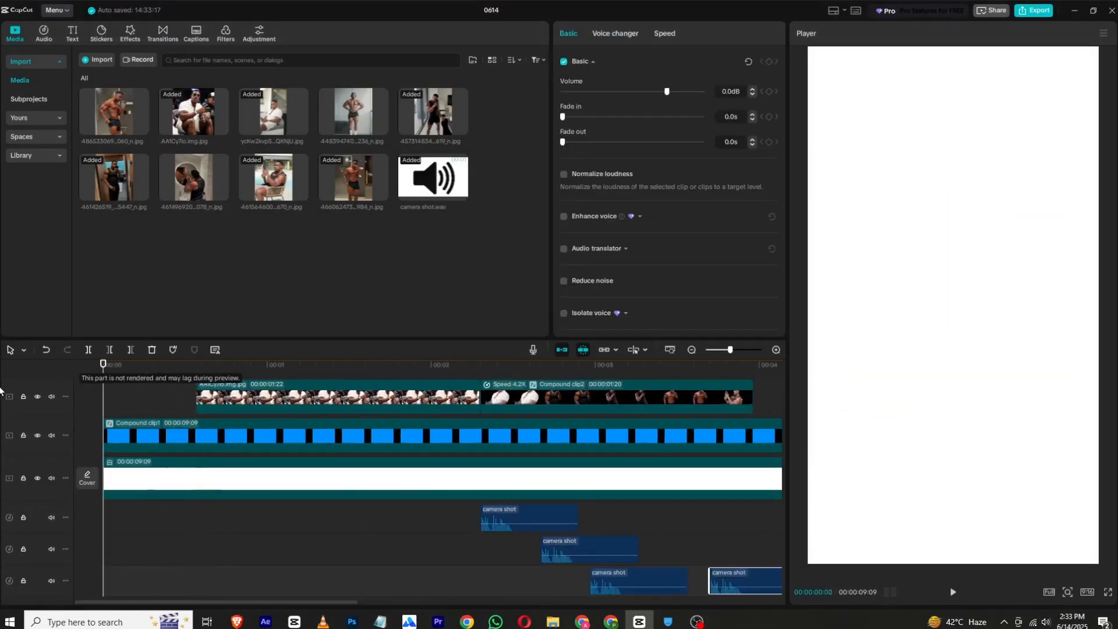
{"action": "left_click", "coordinate": [955, 593]}
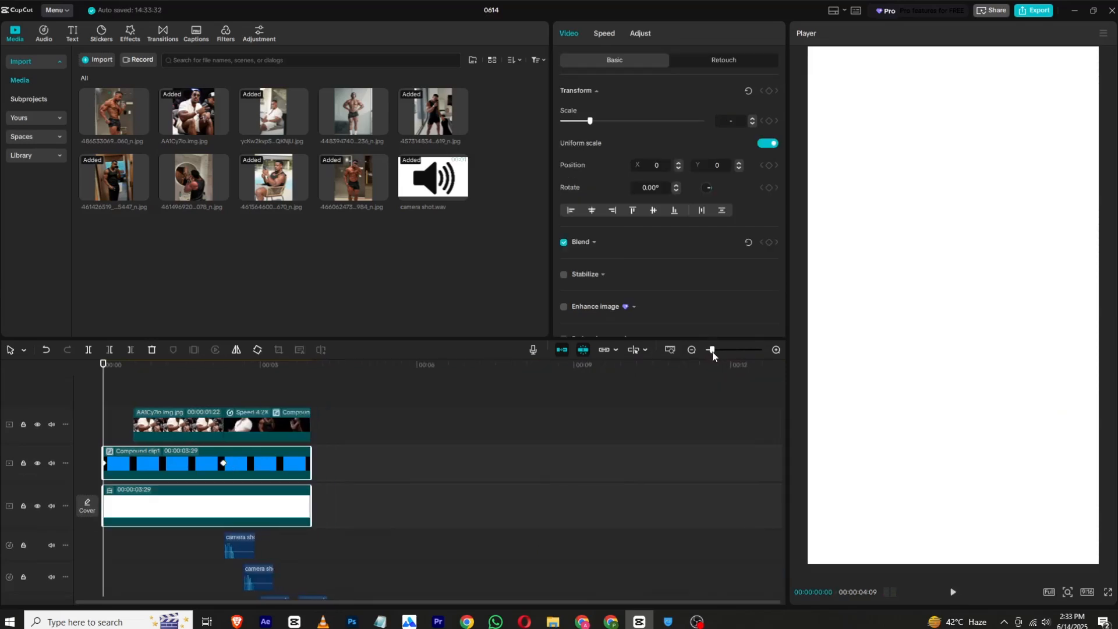
{"action": "left_click", "coordinate": [954, 593]}
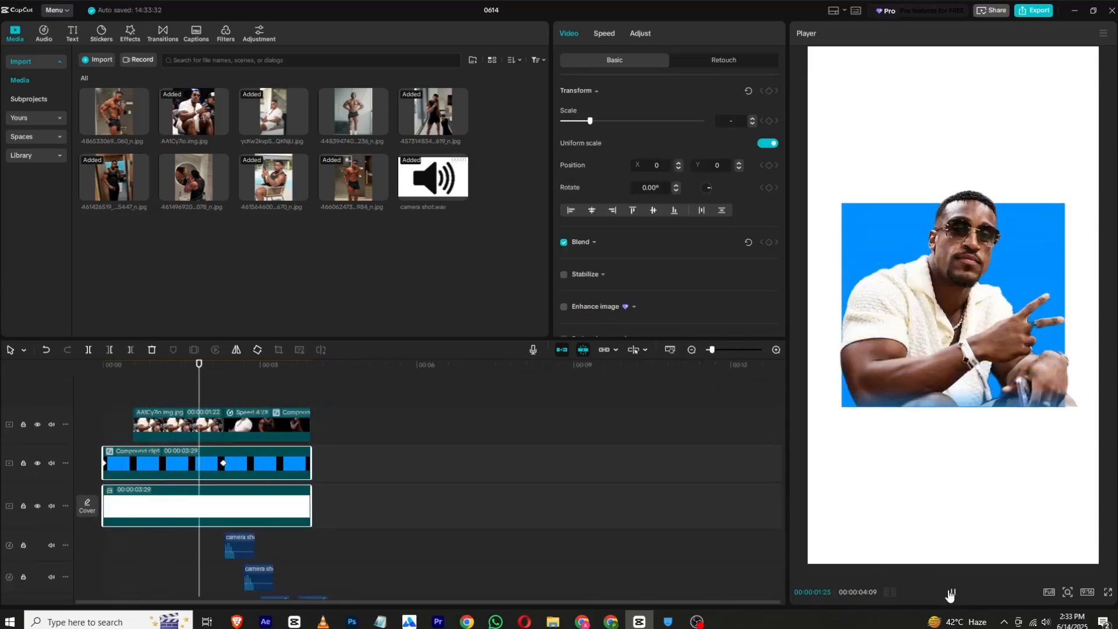